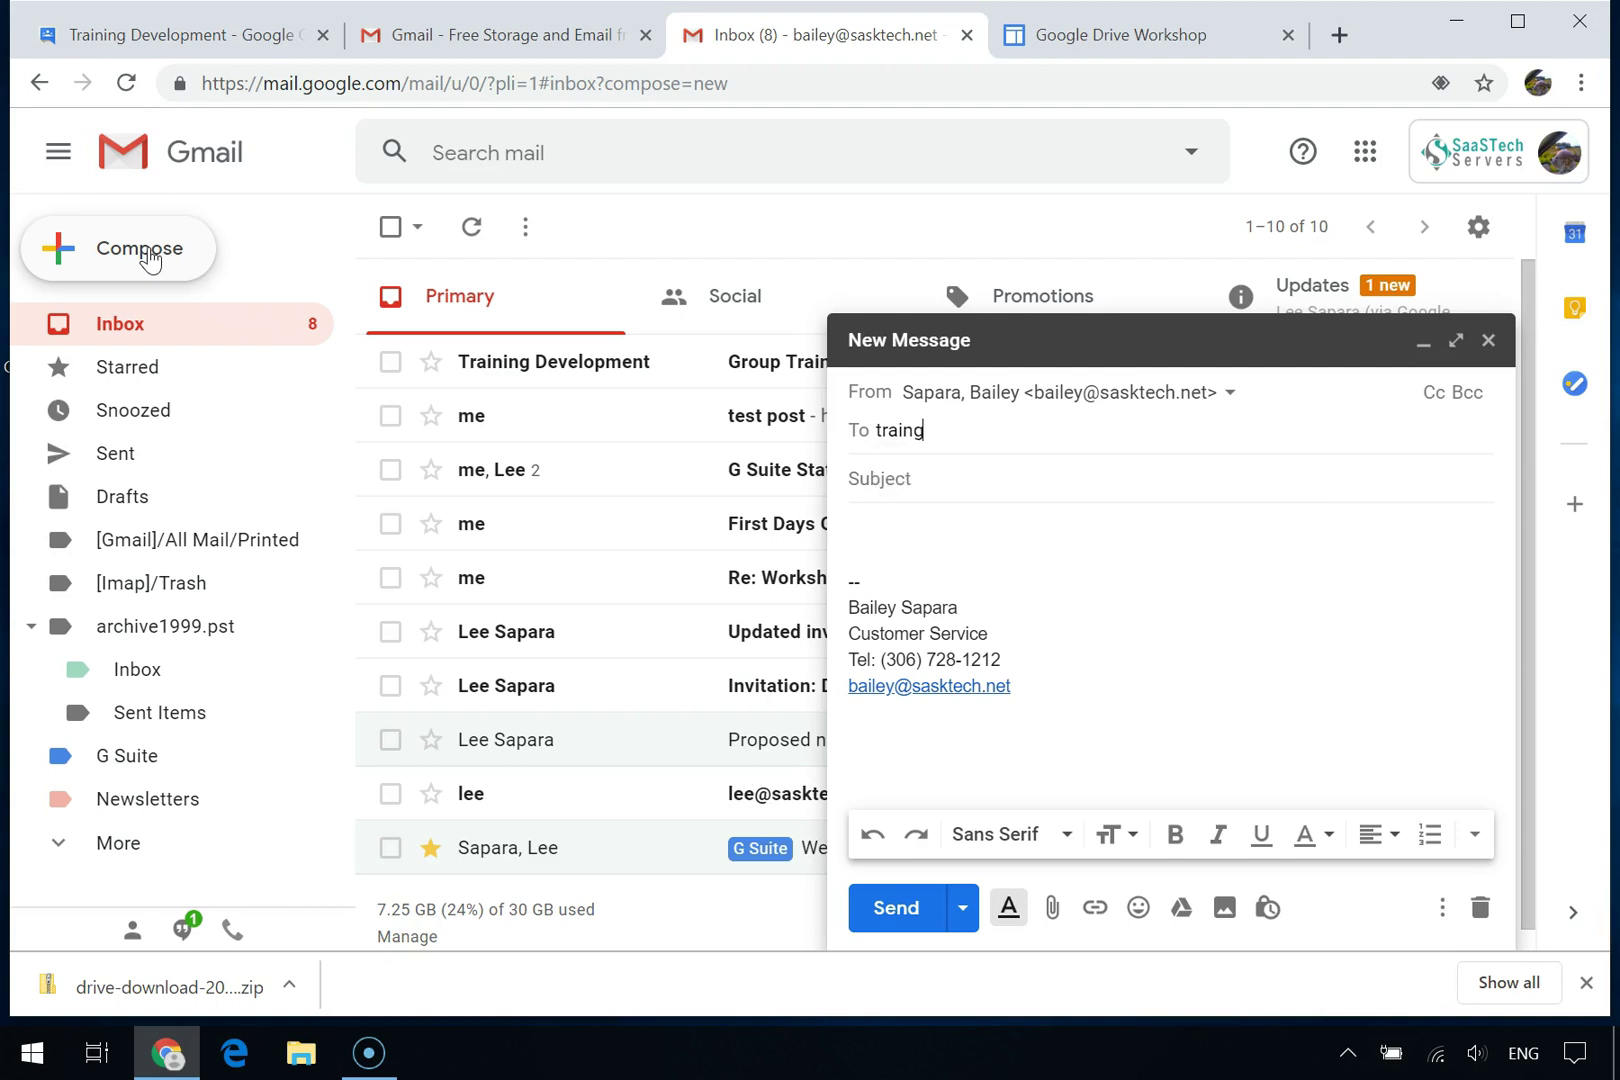
- Address the new message to the Training Development group at its saastech.net address and enter the subject "Hello from my email"
{"action": "type", "text": "traing"}
{"action": "key", "text": "BackSpace"}
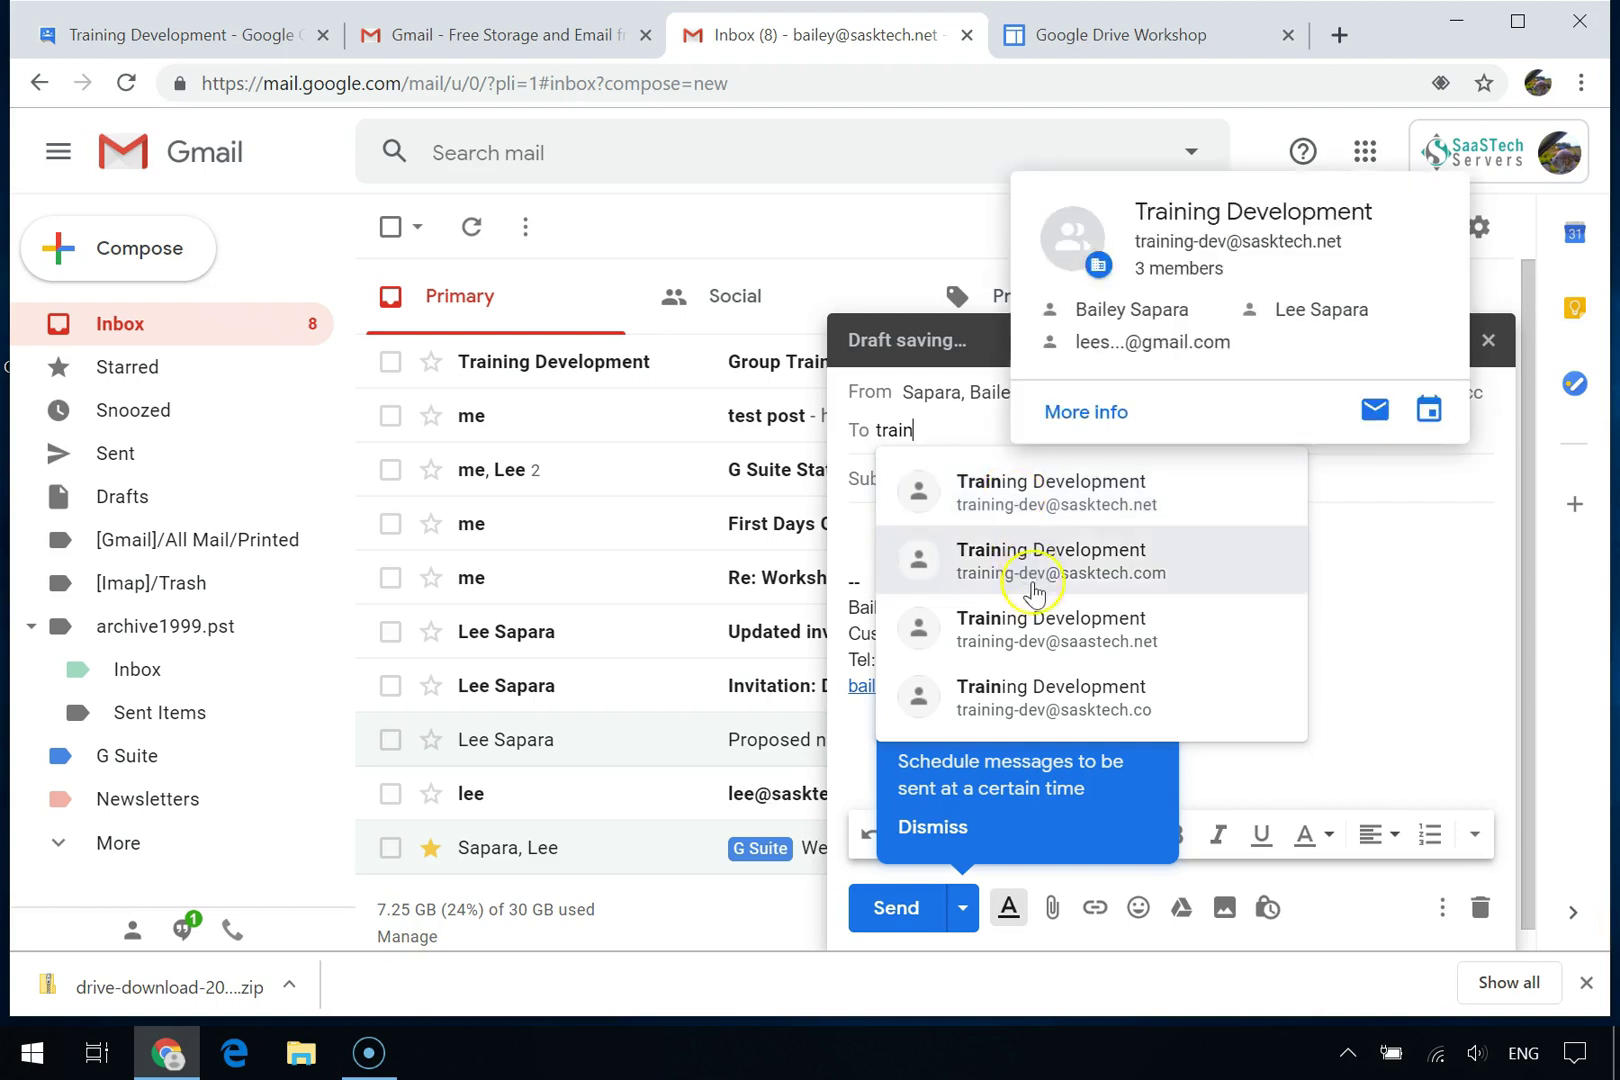
{"action": "left_click", "coordinate": [1038, 641]}
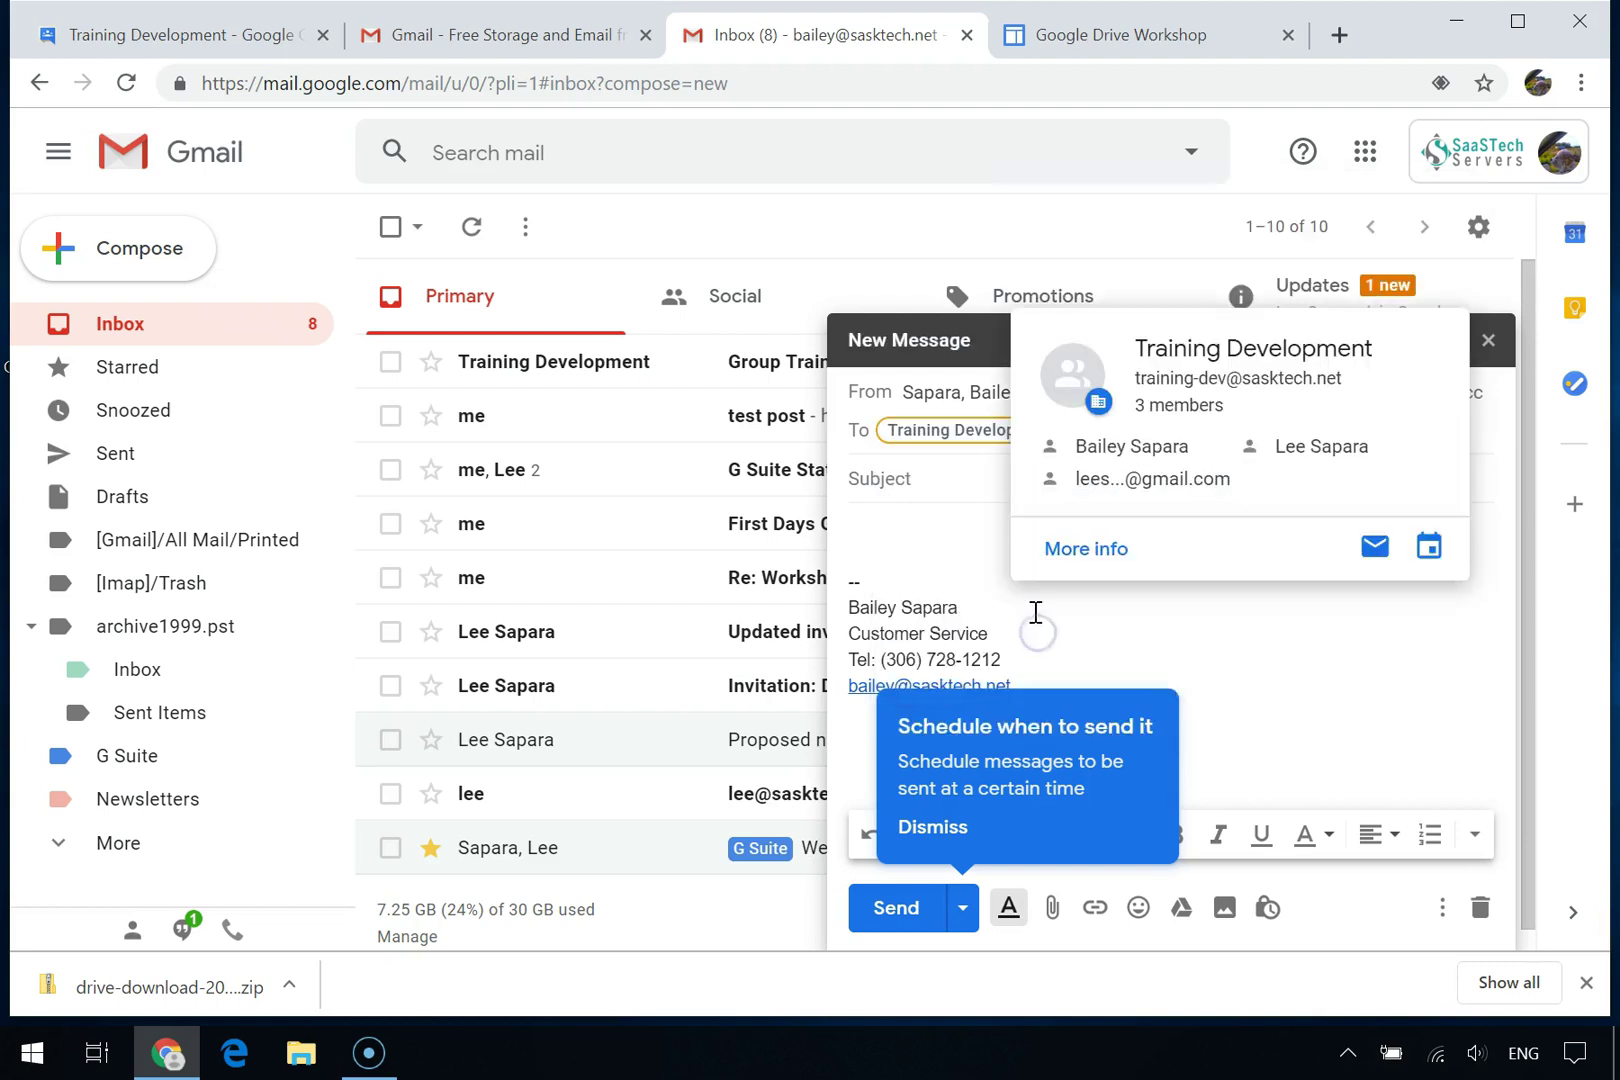
{"action": "left_click", "coordinate": [951, 476]}
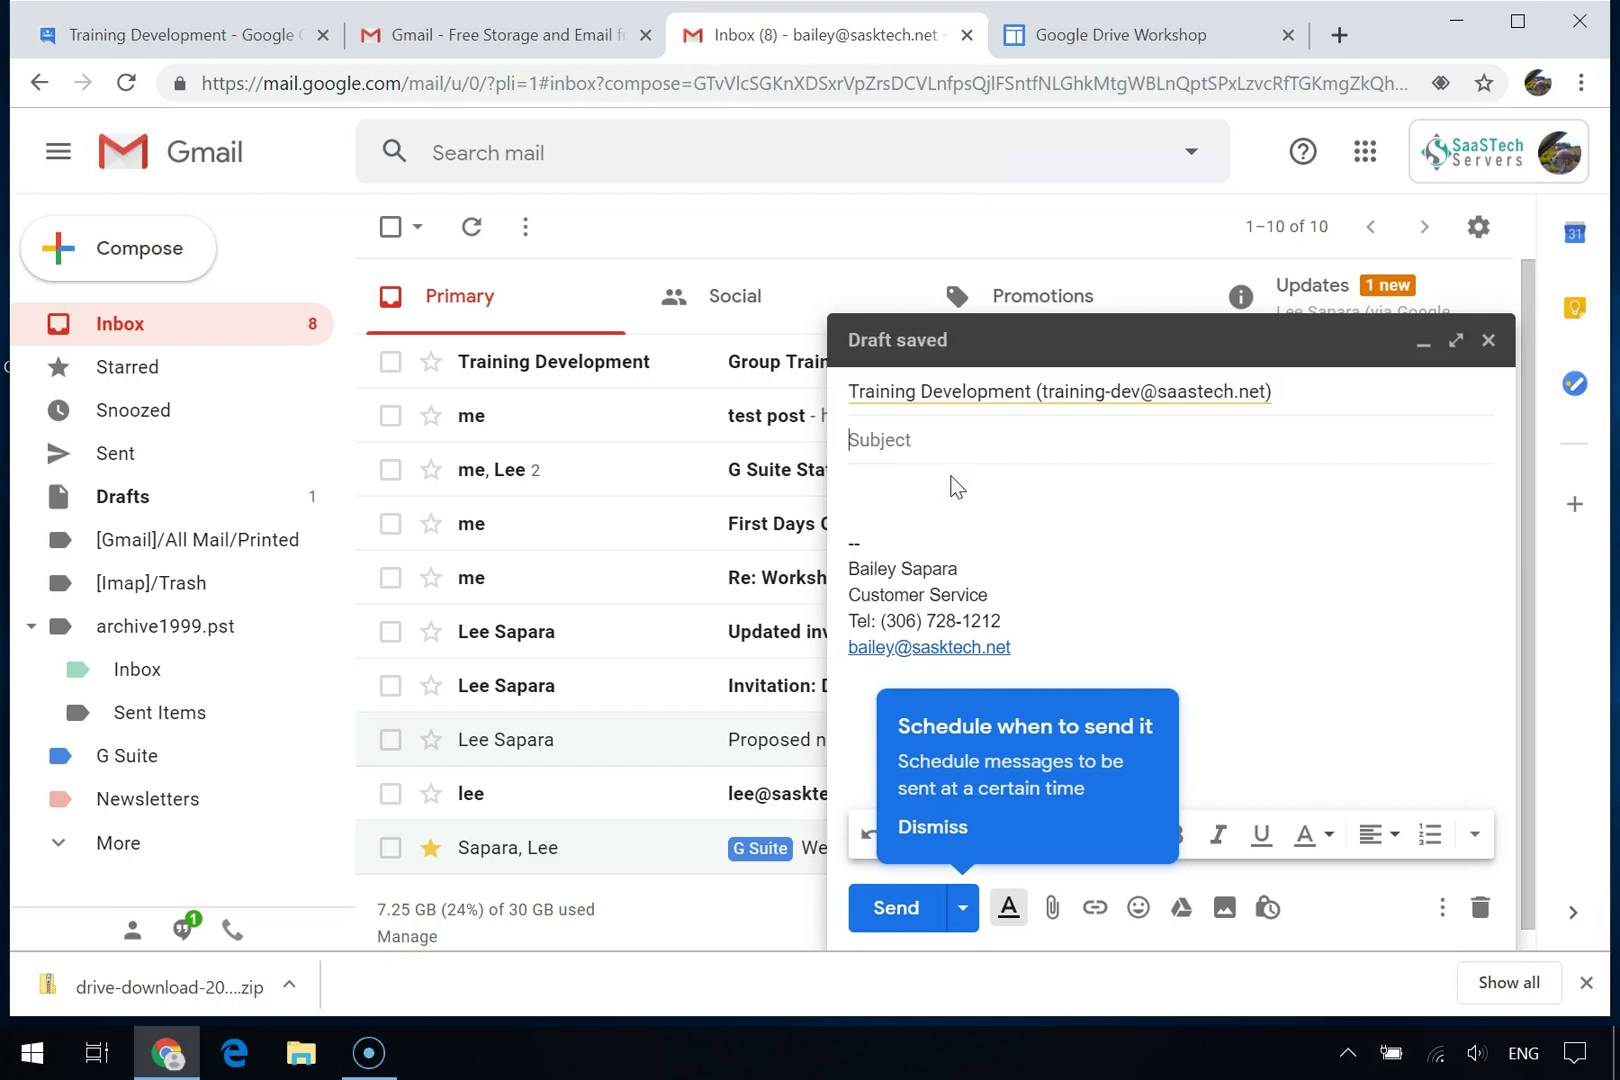
{"action": "type", "text": "Hello from my email"}
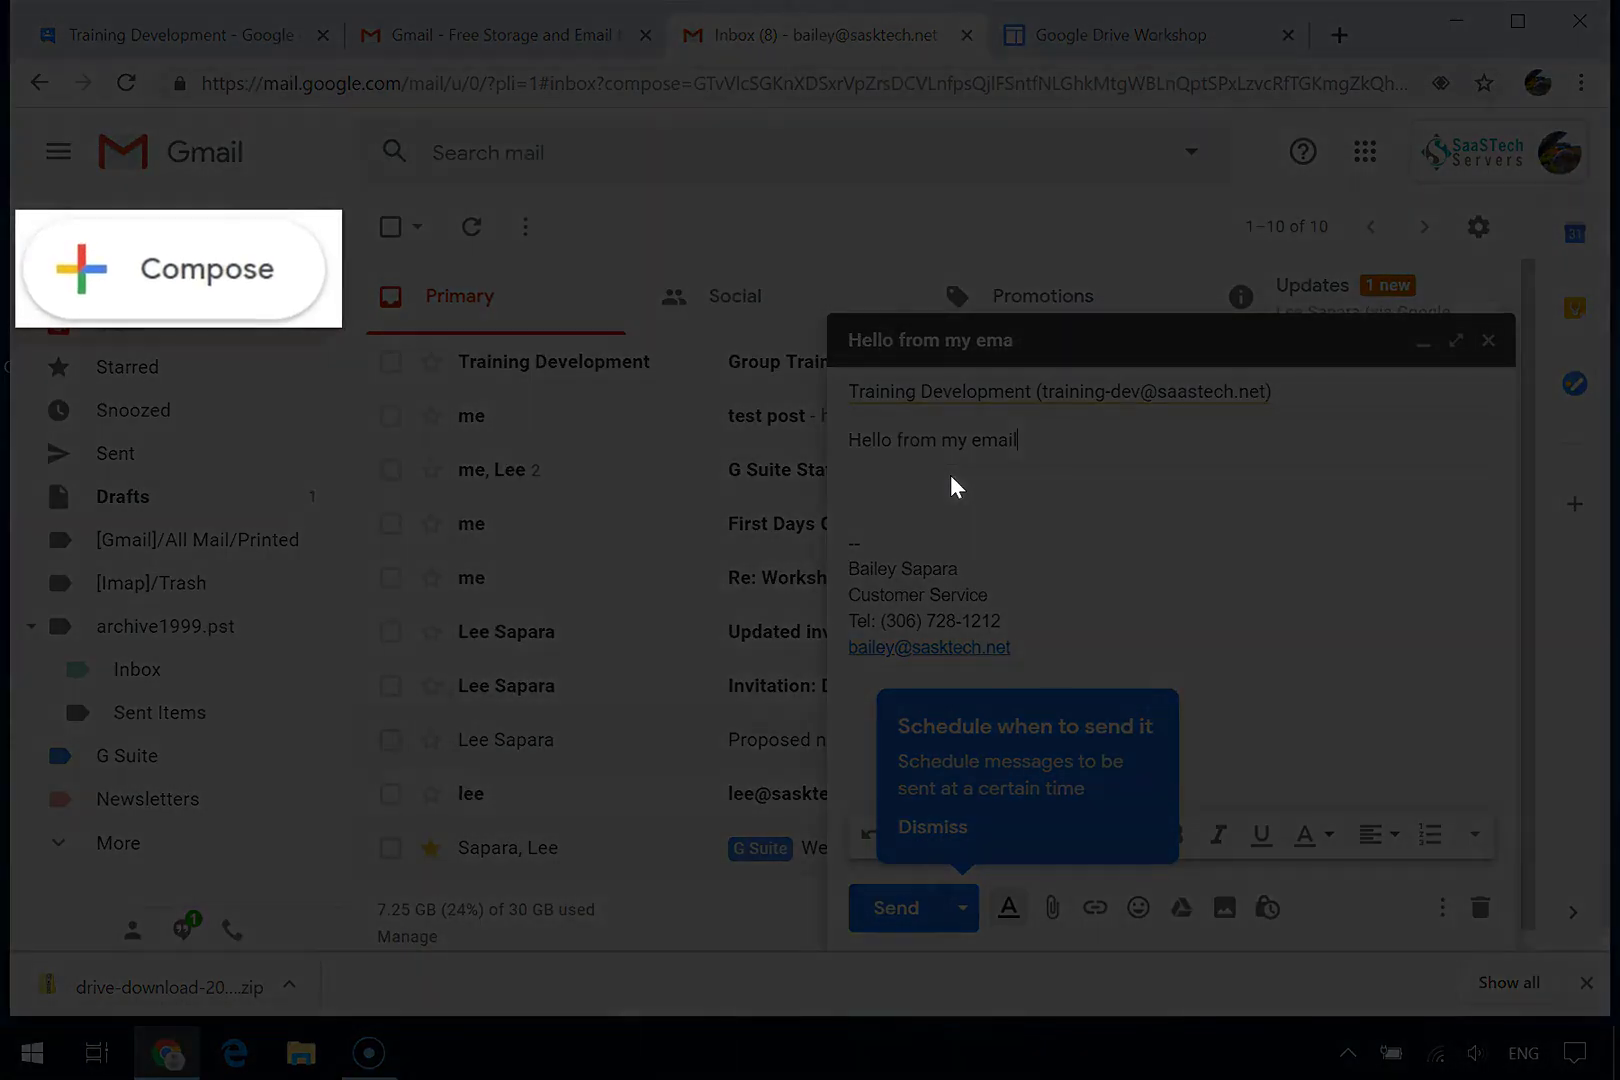
- Write "We are just getting started on the Google Groups Video series! Edits are well underway" in the message body and send the email
{"action": "left_click", "coordinate": [934, 480]}
{"action": "type", "text": "We"}
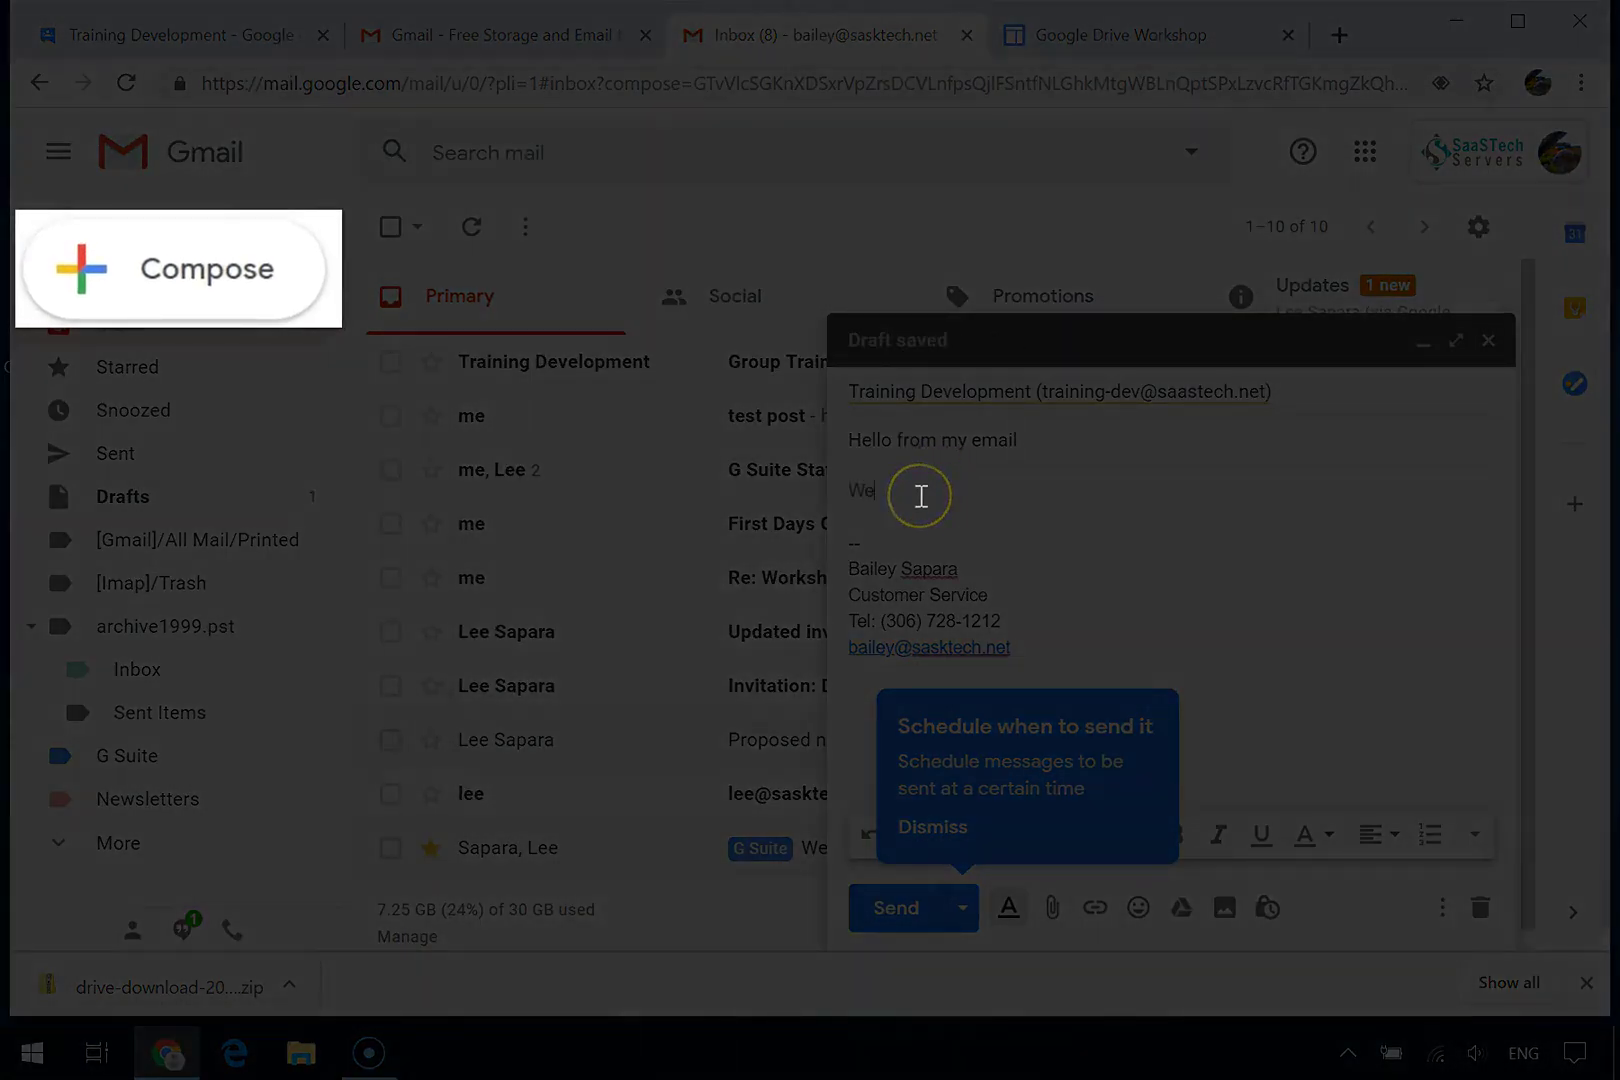
{"action": "type", "text": " are jus"}
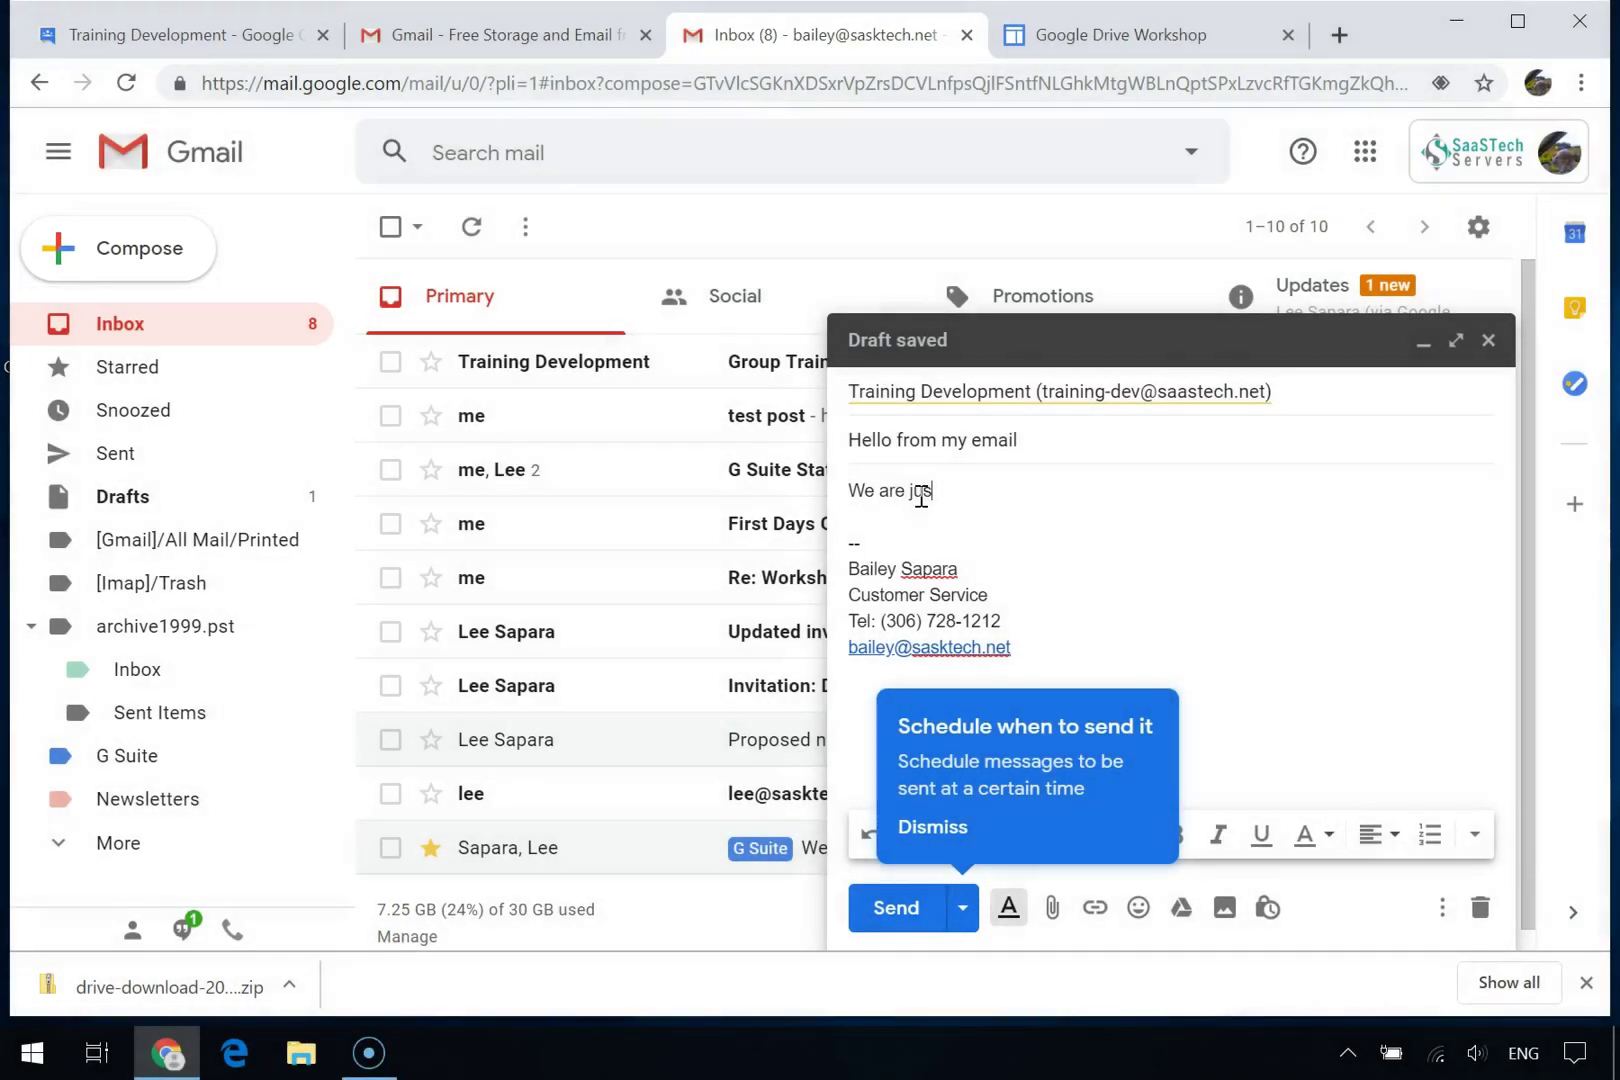
{"action": "type", "text": "t getting started on the Google Groups"}
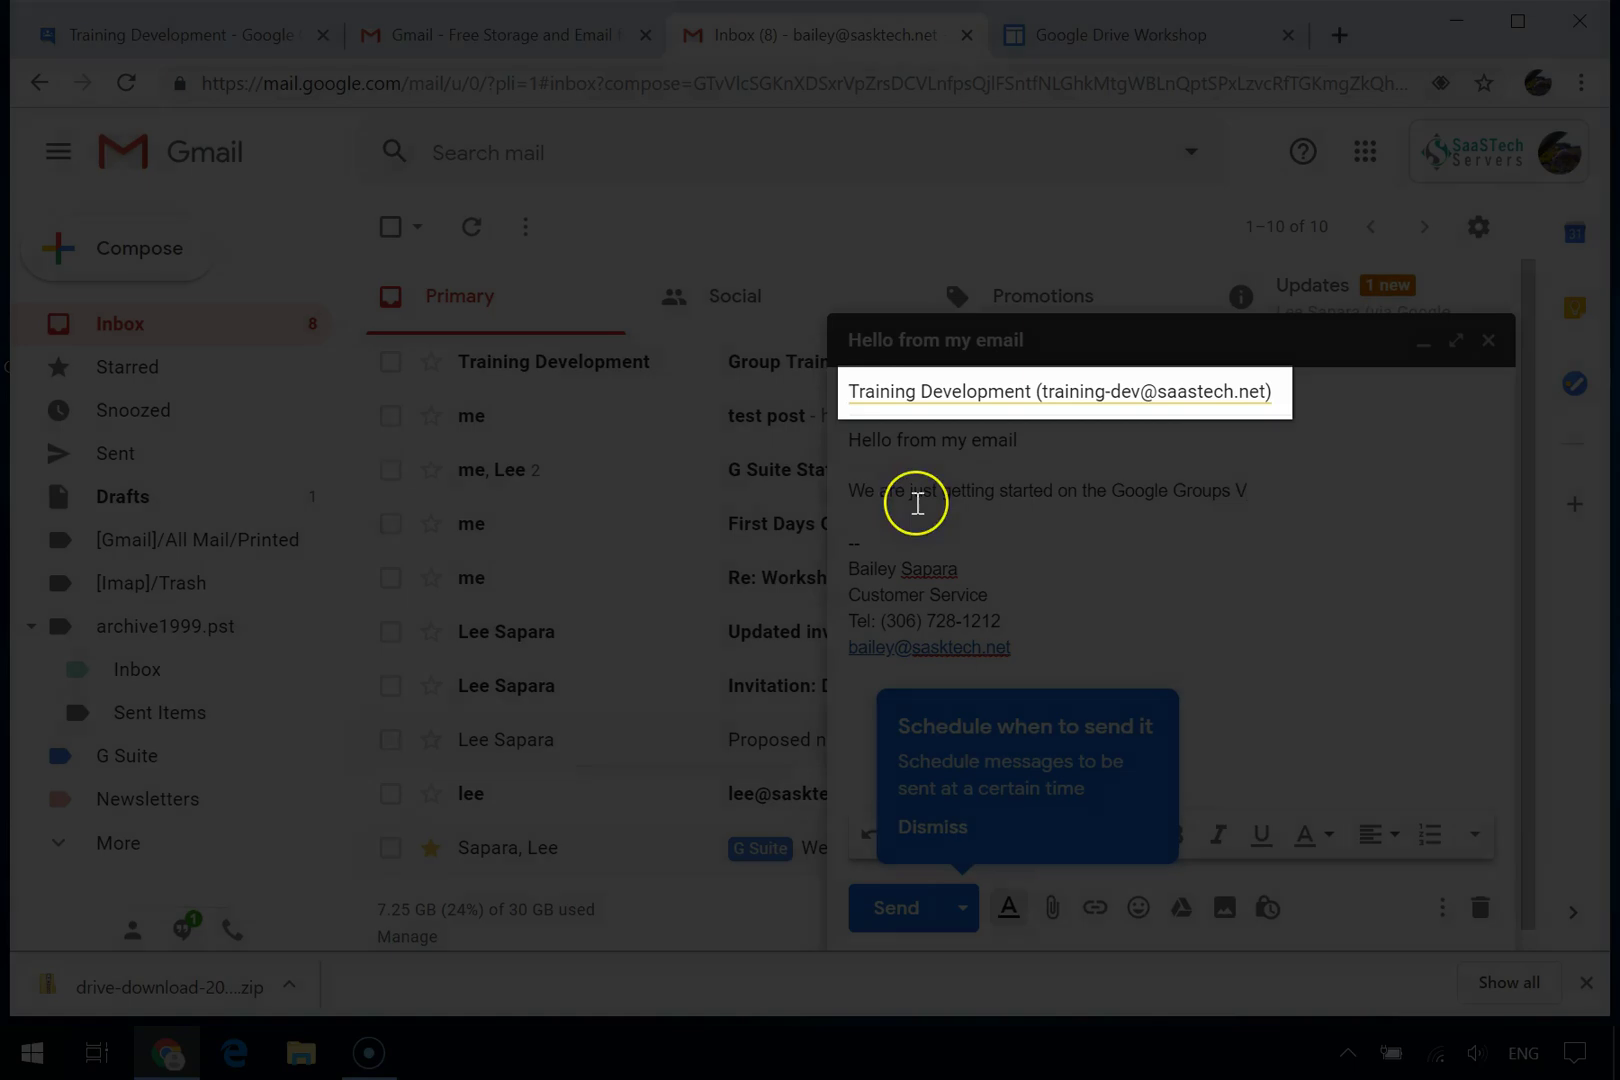
{"action": "type", "text": "Video s"}
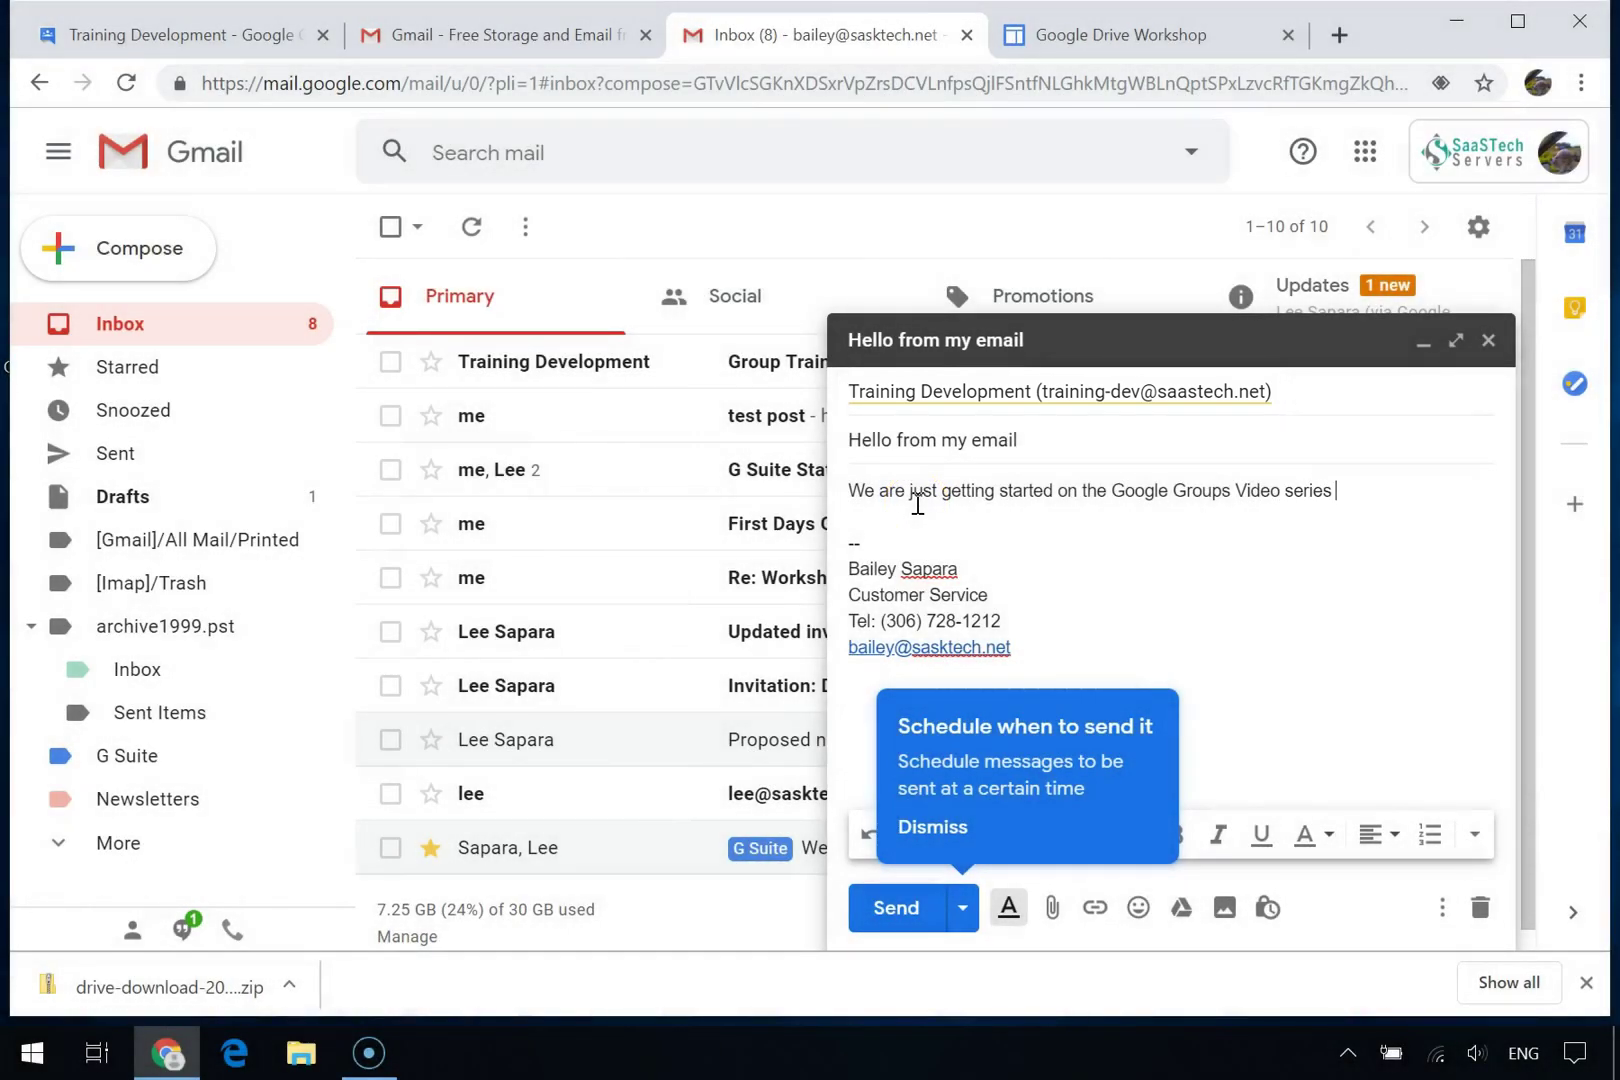
{"action": "type", "text": "eries!  Edit"}
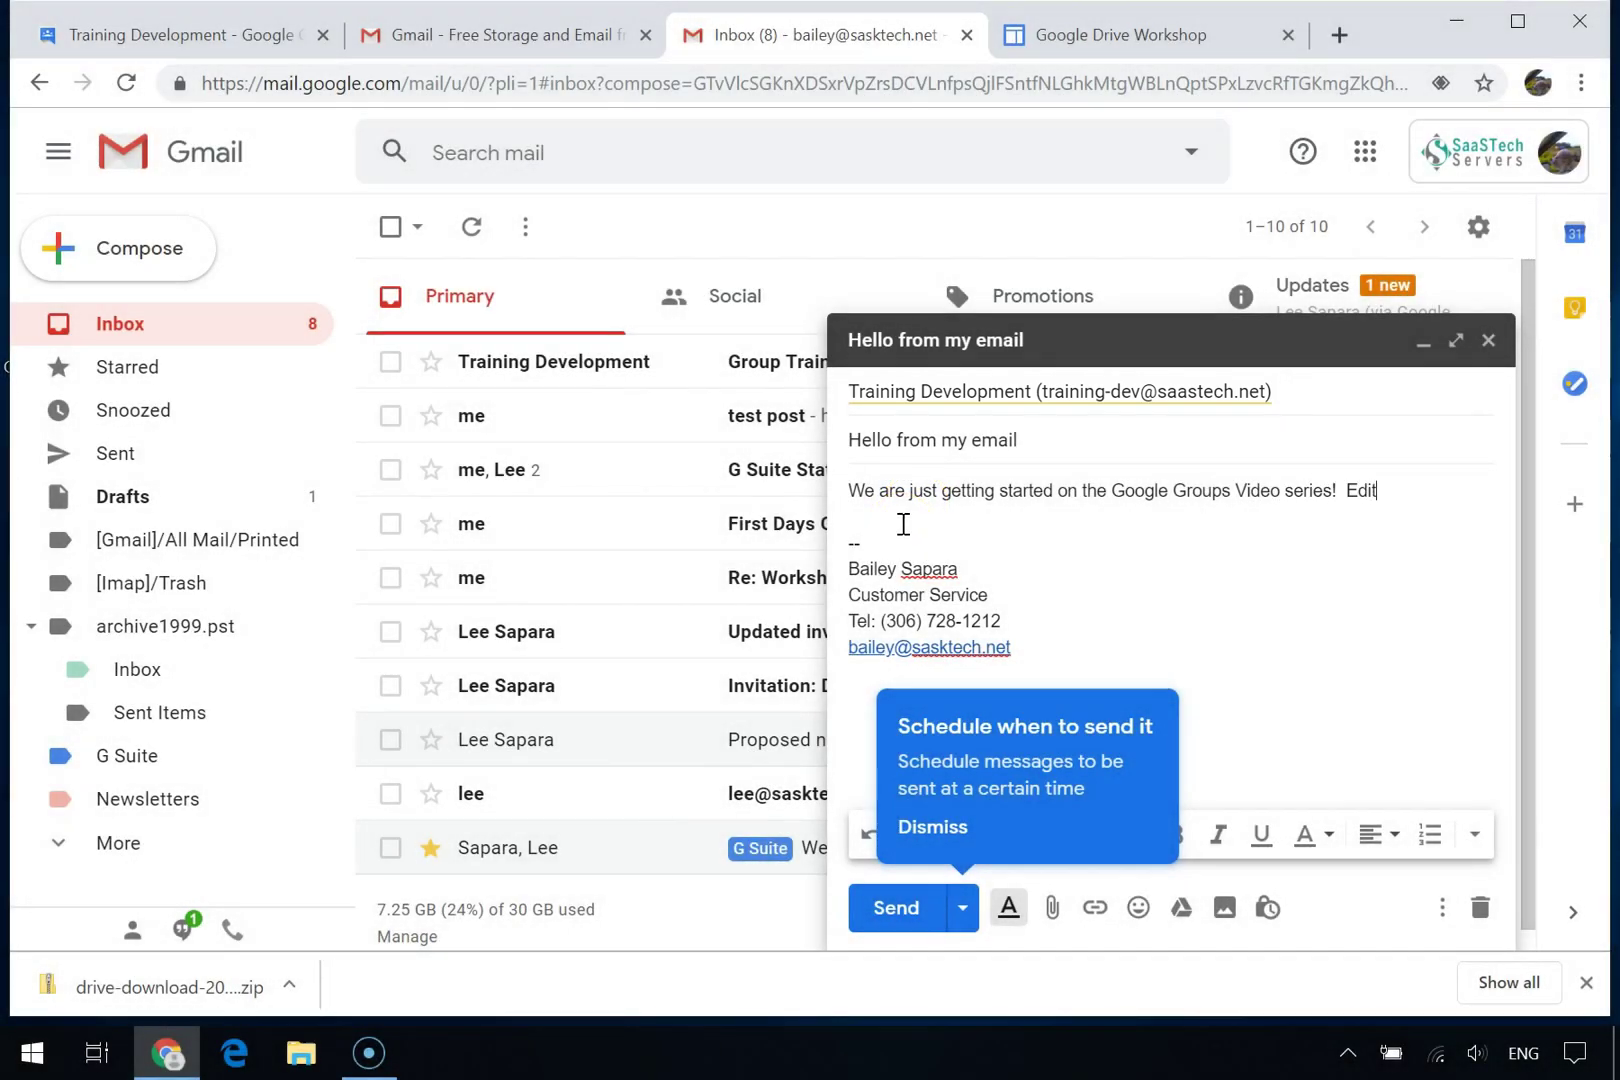
{"action": "type", "text": "s are well"}
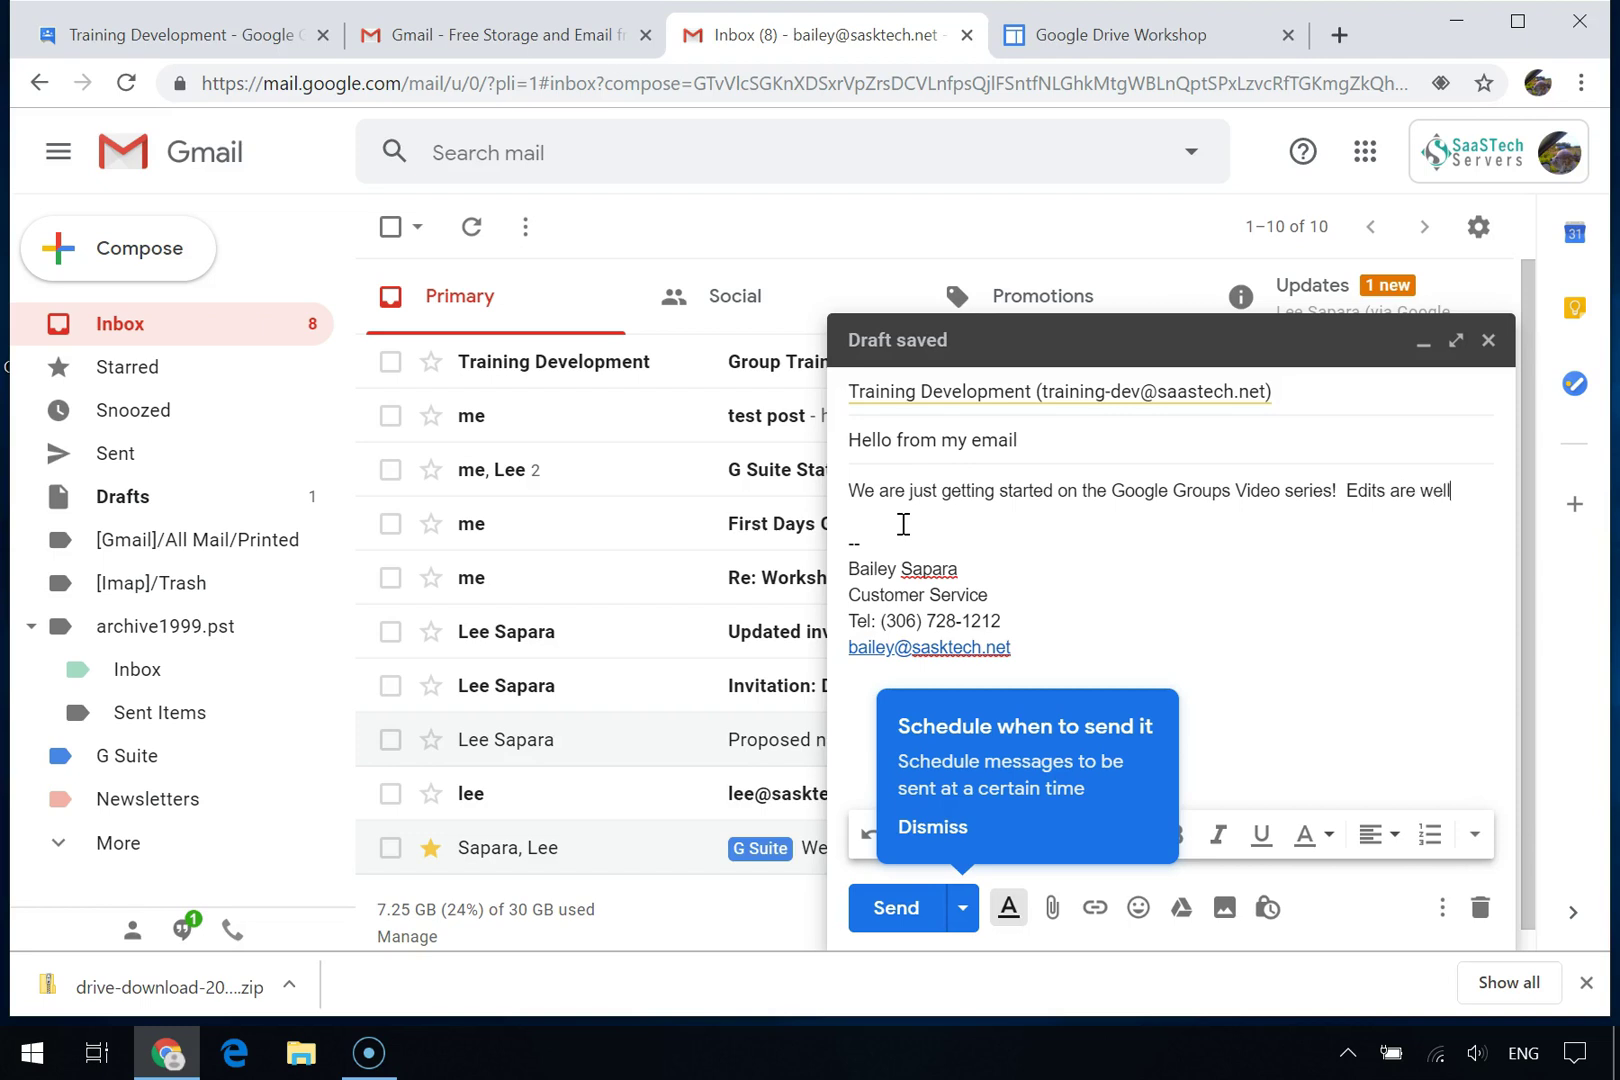
{"action": "type", "text": " under"}
{"action": "key", "text": "Tab"}
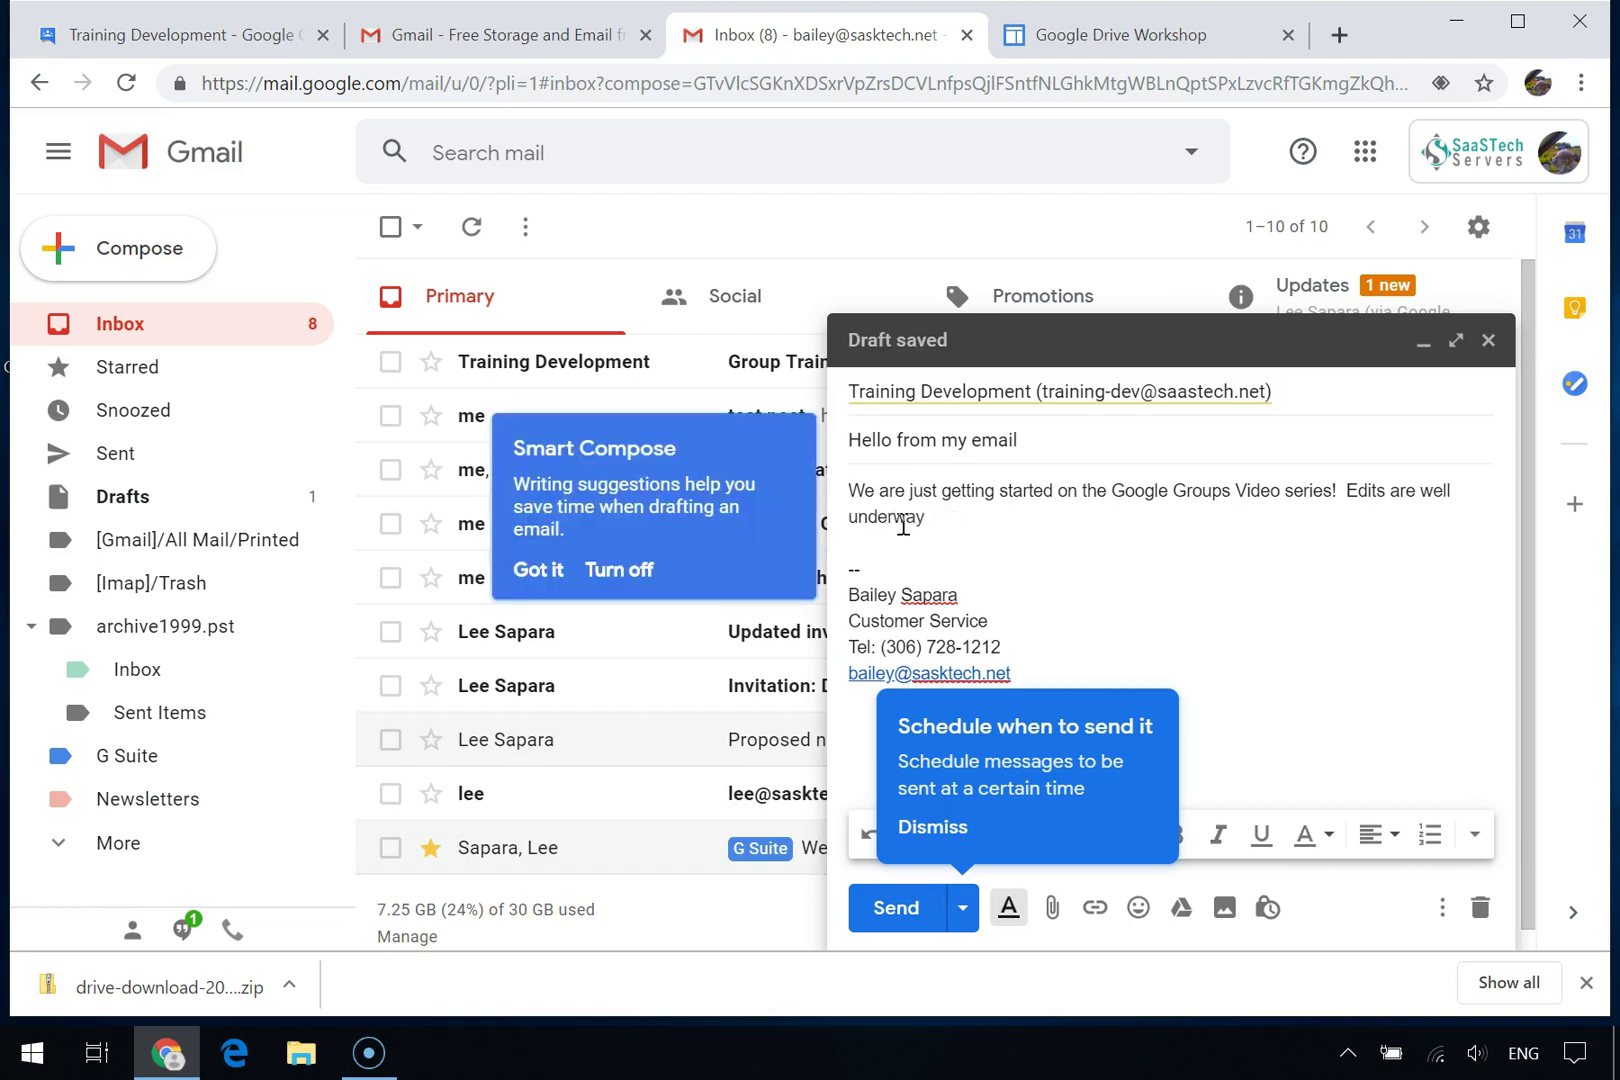
{"action": "left_click", "coordinate": [912, 909]}
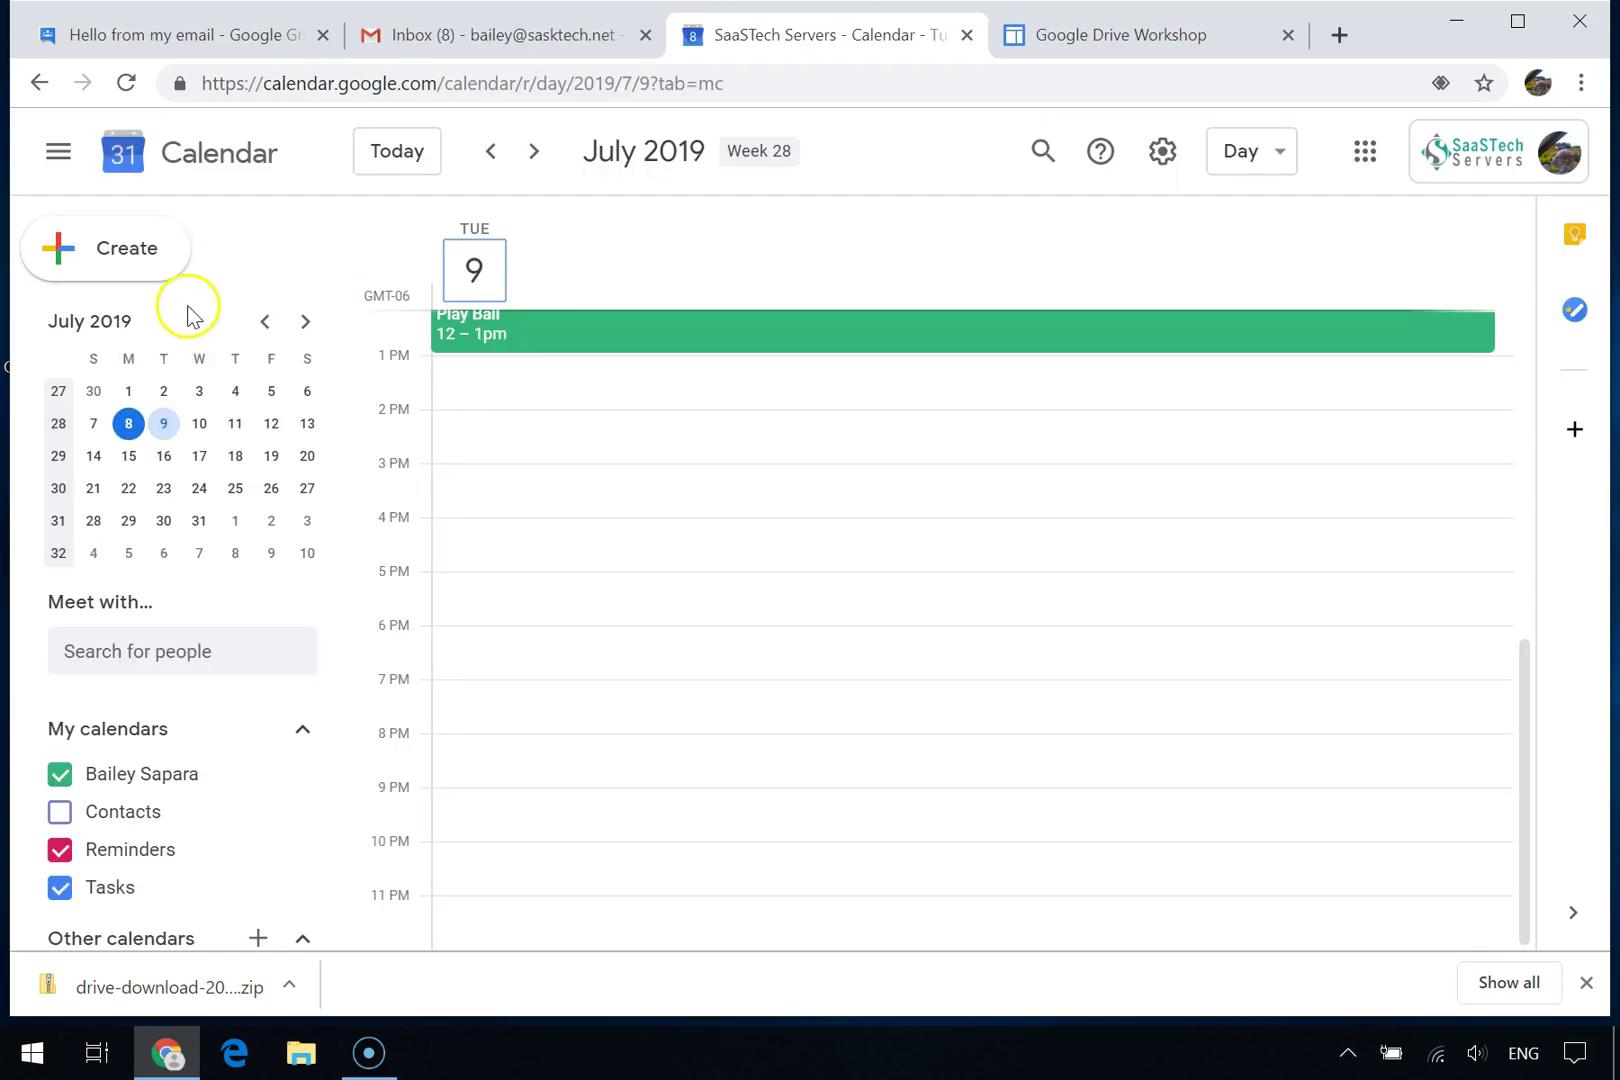
- Start a new all-day calendar event on July 9, 2019 with the title "YouTube Video Release"
{"action": "left_click", "coordinate": [644, 291]}
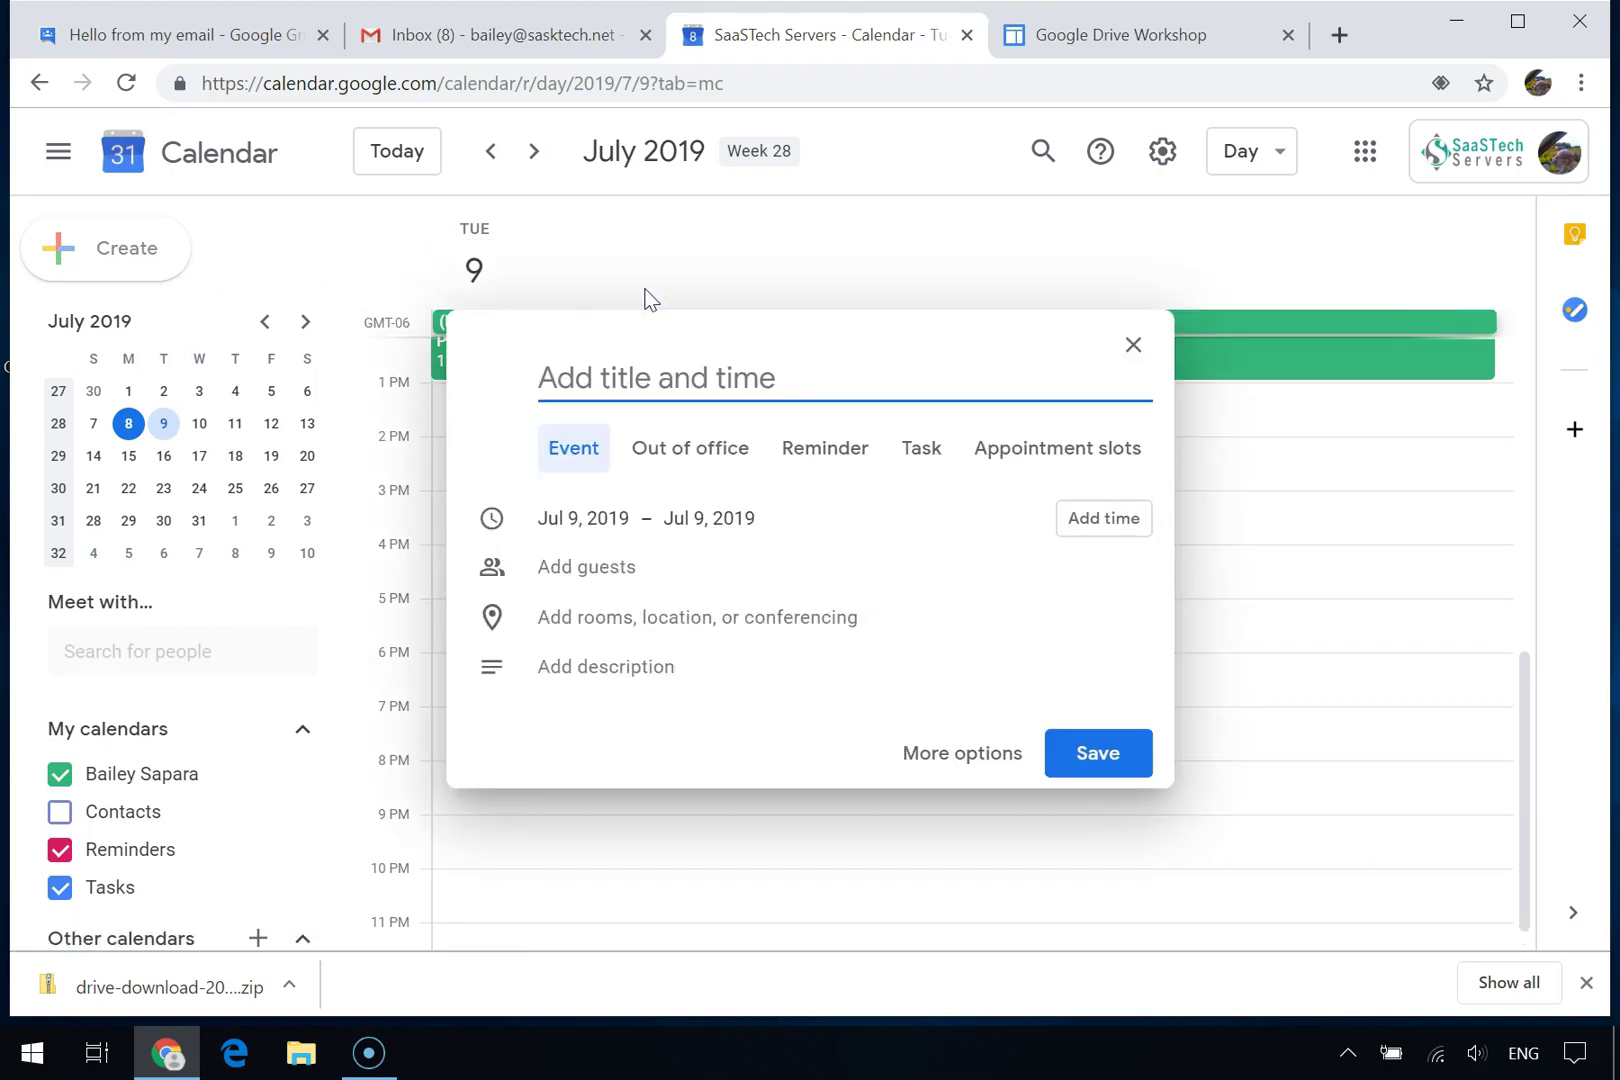
{"action": "type", "text": "YouTu"}
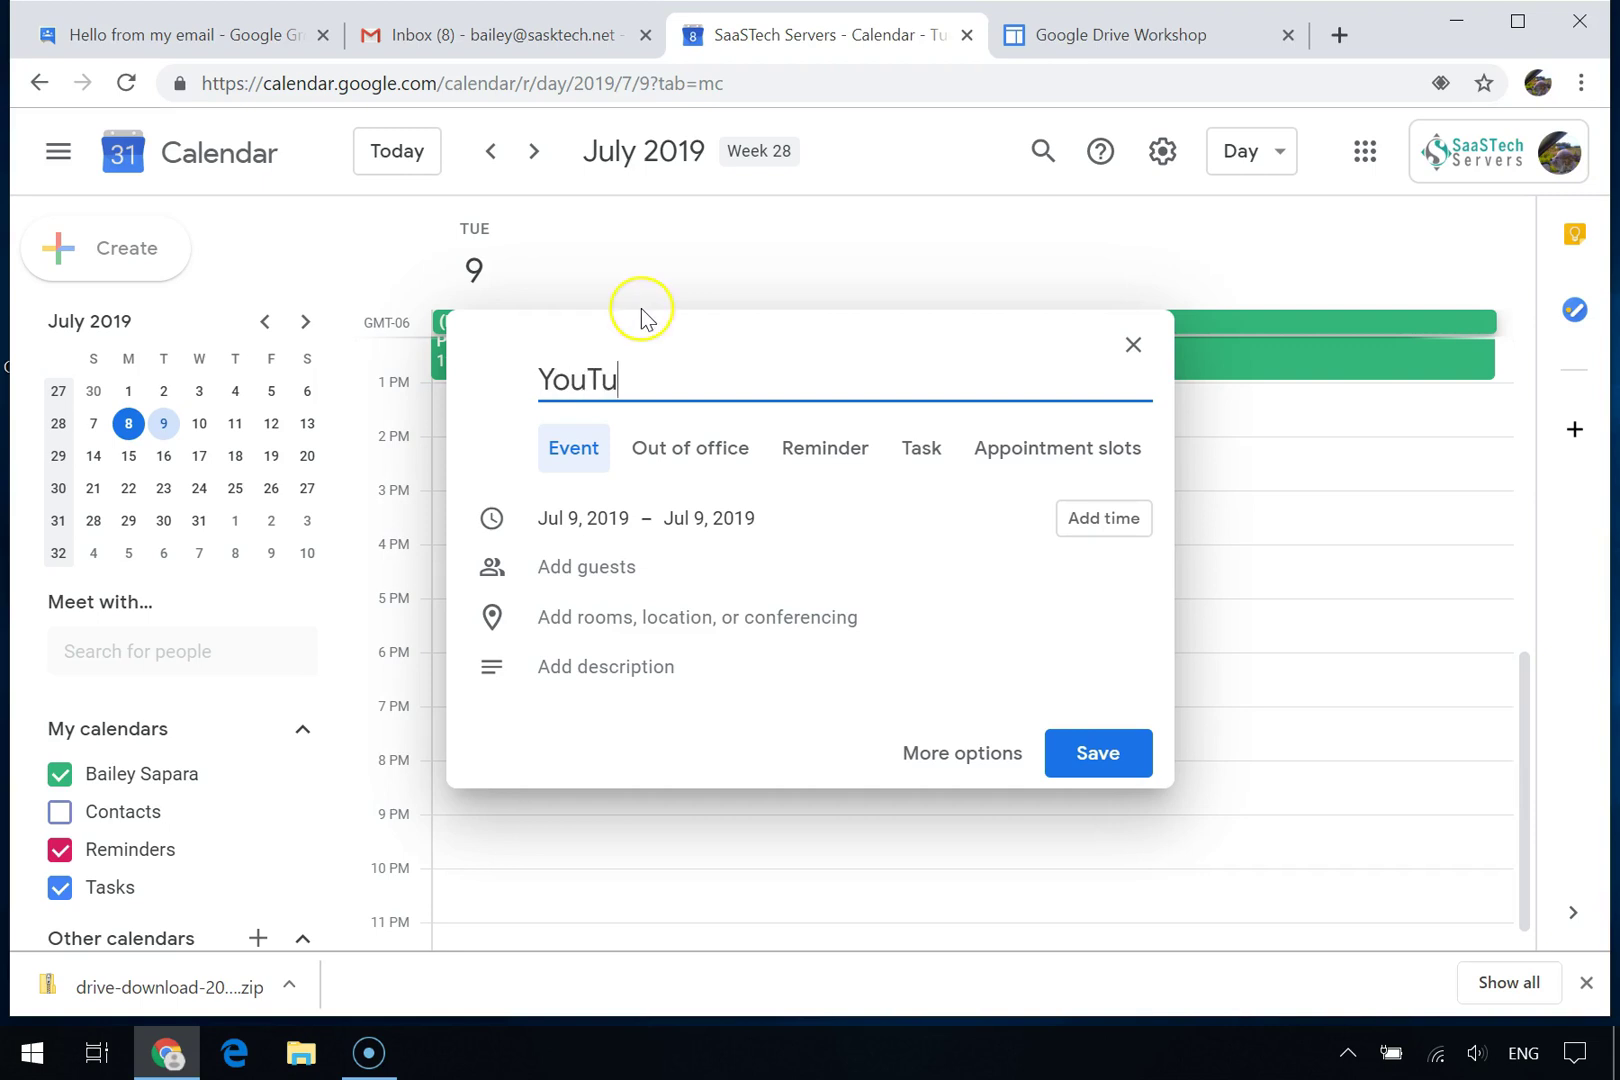
{"action": "type", "text": "be Video Release"}
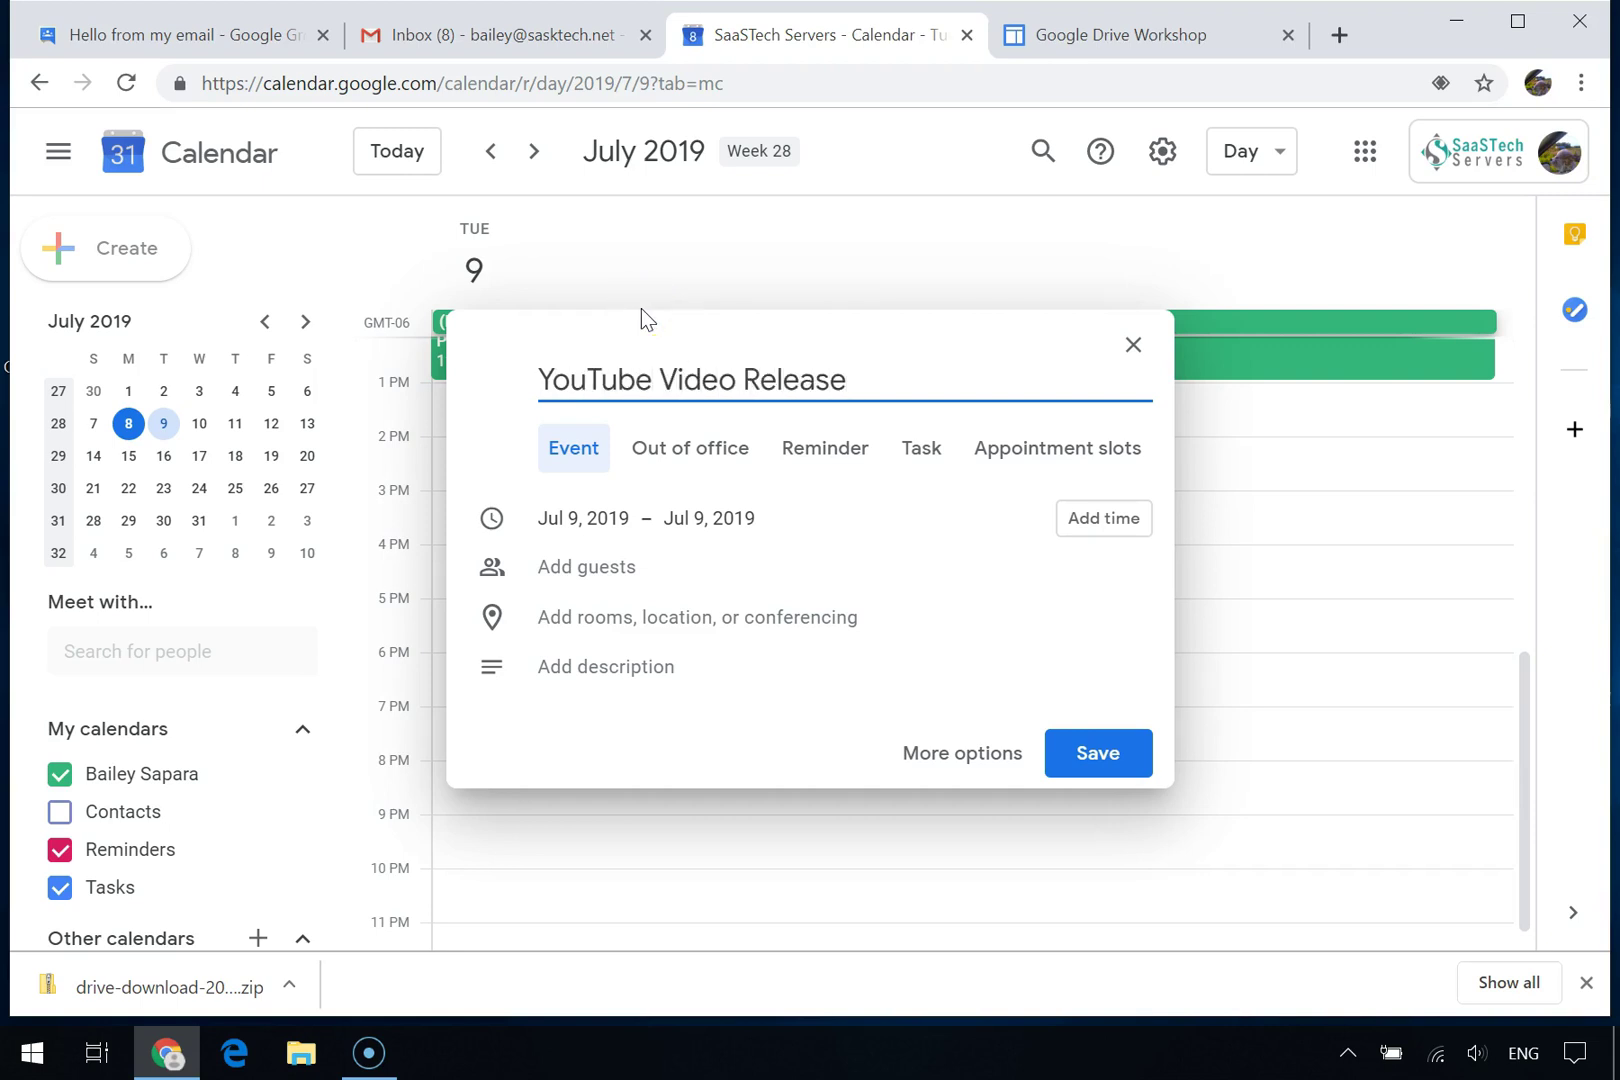
- Add the Training Development group's saastech.net address as a guest of the event and expand its member list
{"action": "left_click", "coordinate": [625, 566]}
{"action": "type", "text": "tr"}
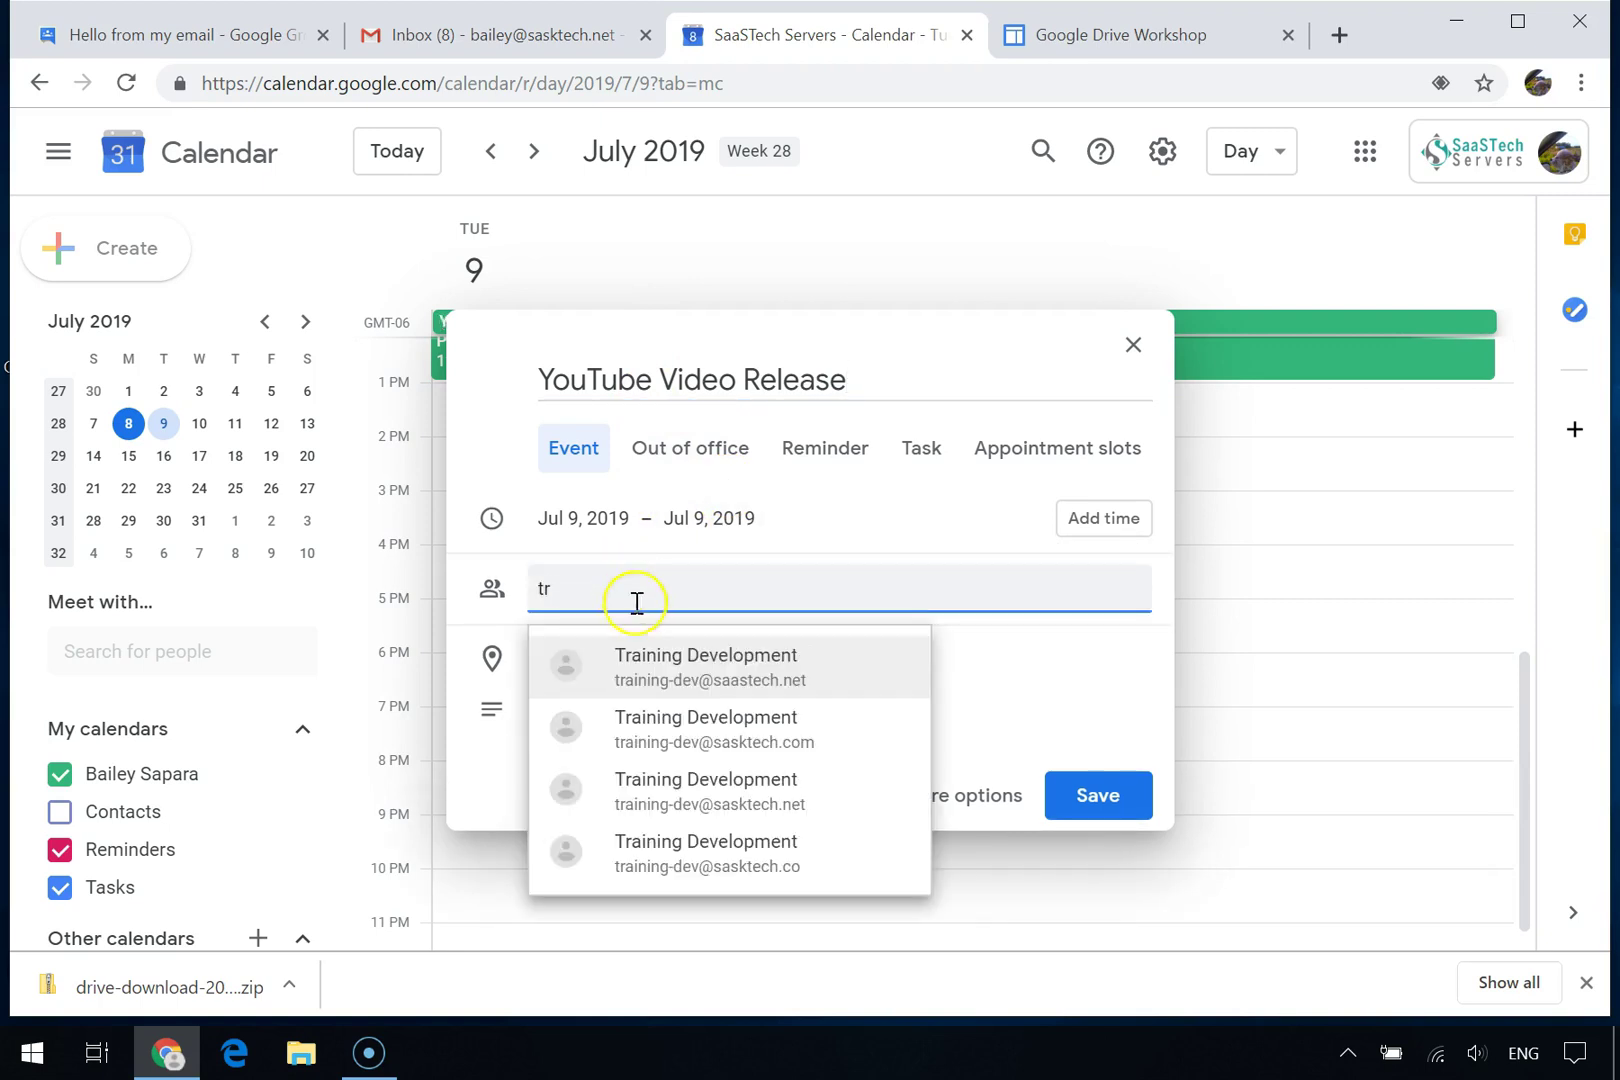
{"action": "left_click", "coordinate": [665, 683]}
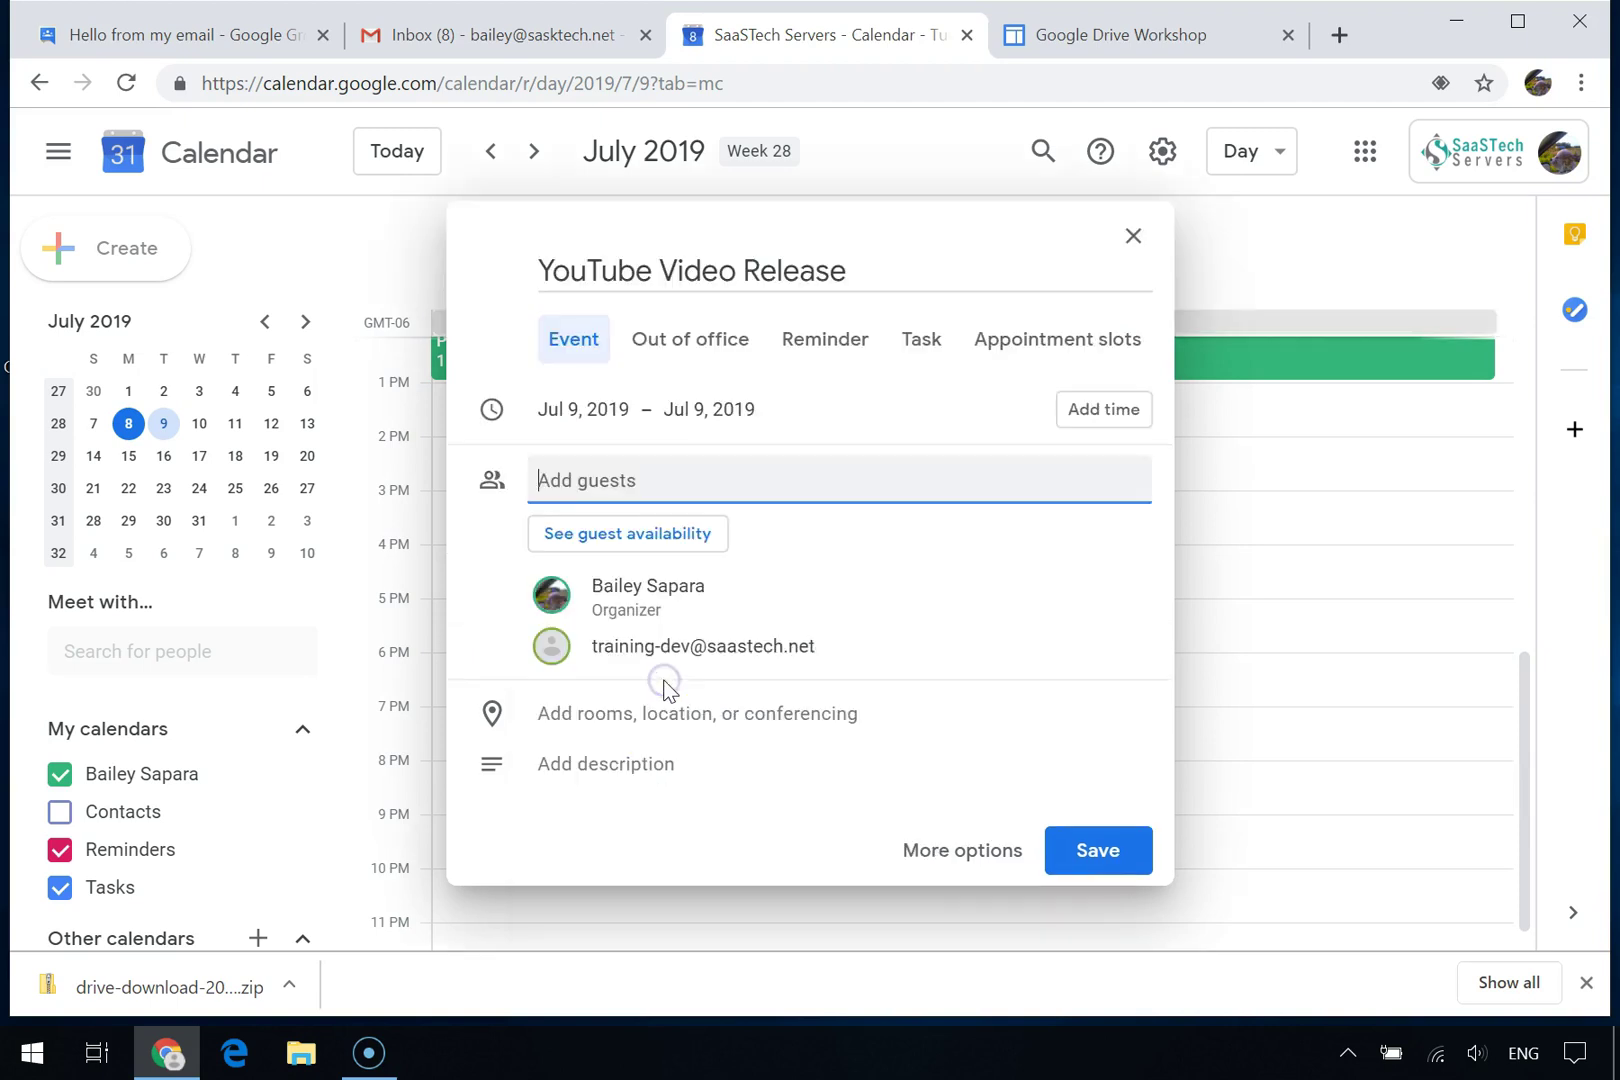
{"action": "left_click", "coordinate": [864, 612]}
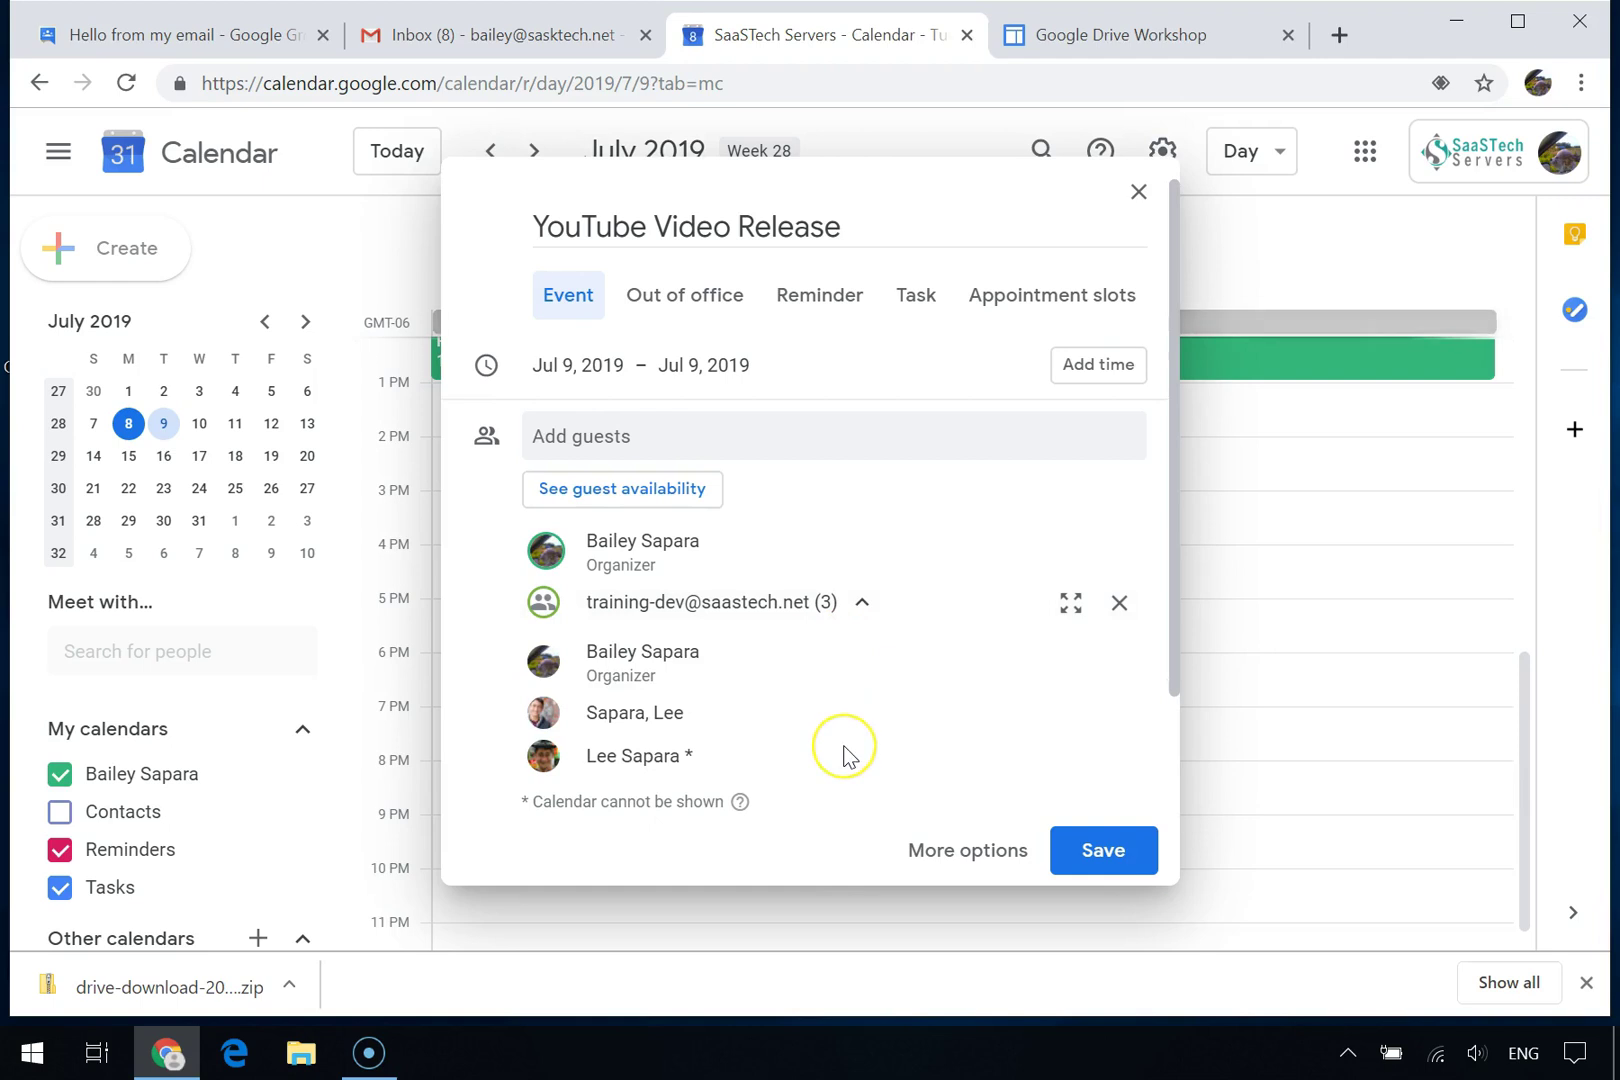
- Review the event's room, location and conferencing fields without filling them in
{"action": "scroll", "coordinate": [843, 757], "scroll_direction": "down", "scroll_amount": 2}
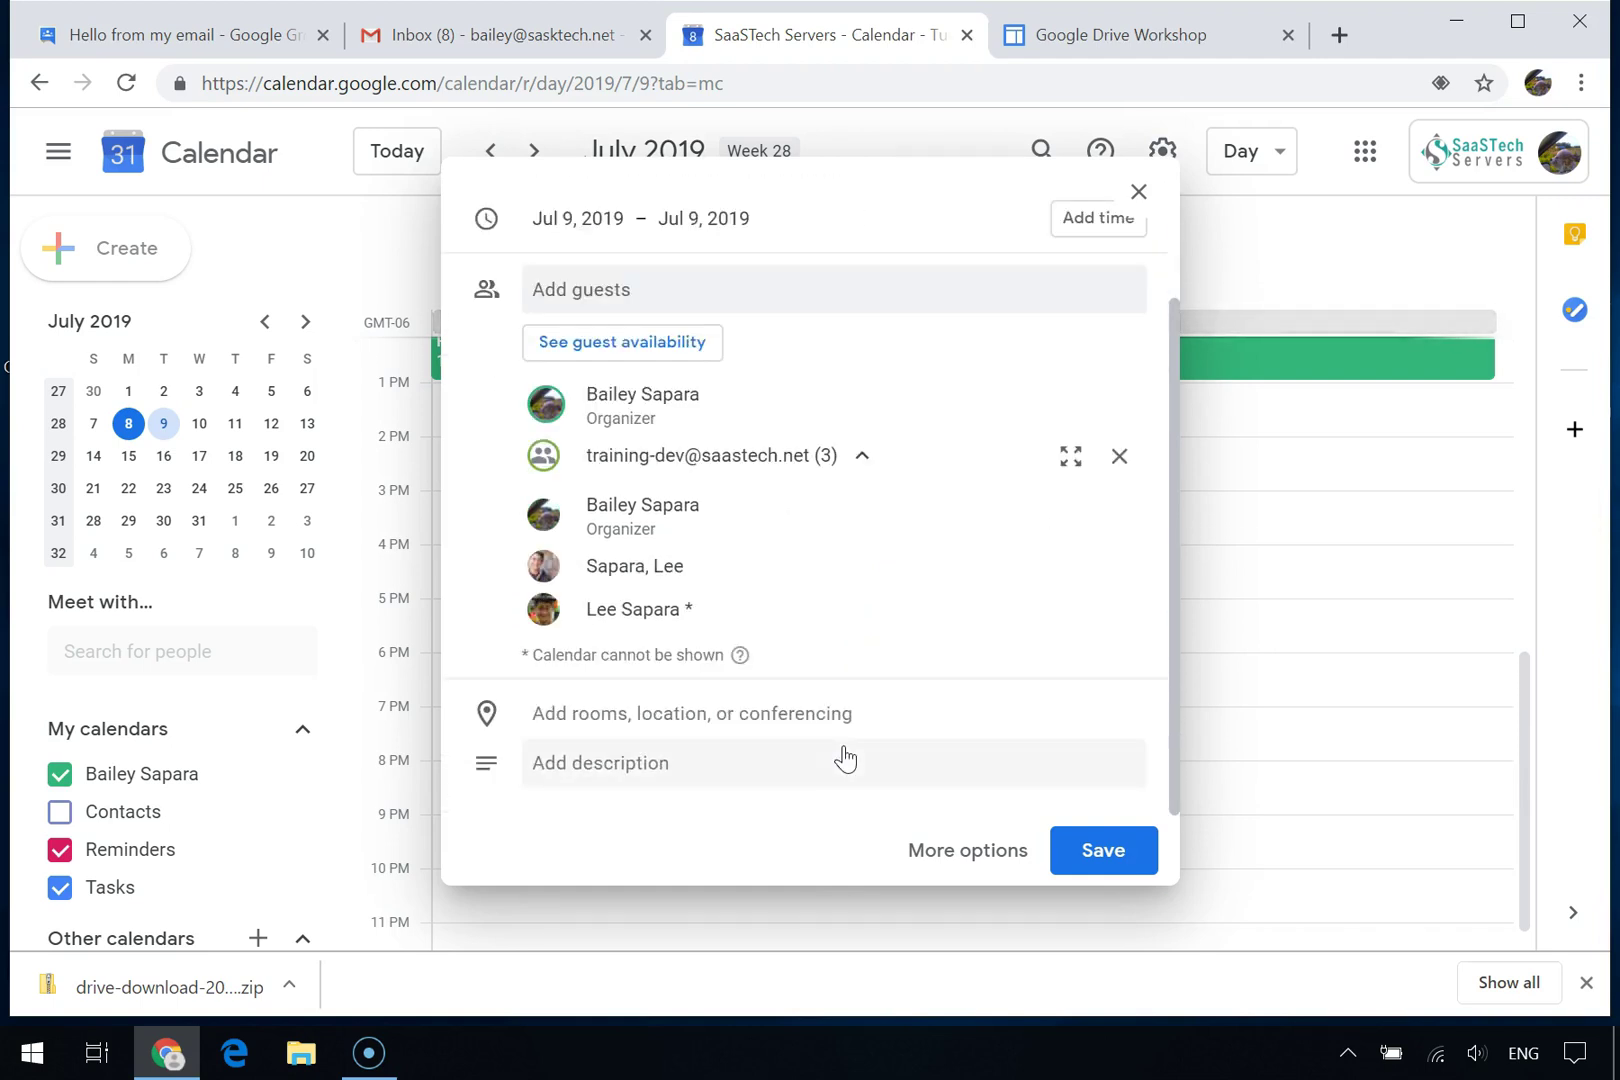
{"action": "left_click", "coordinate": [770, 716]}
{"action": "left_click", "coordinate": [617, 664]}
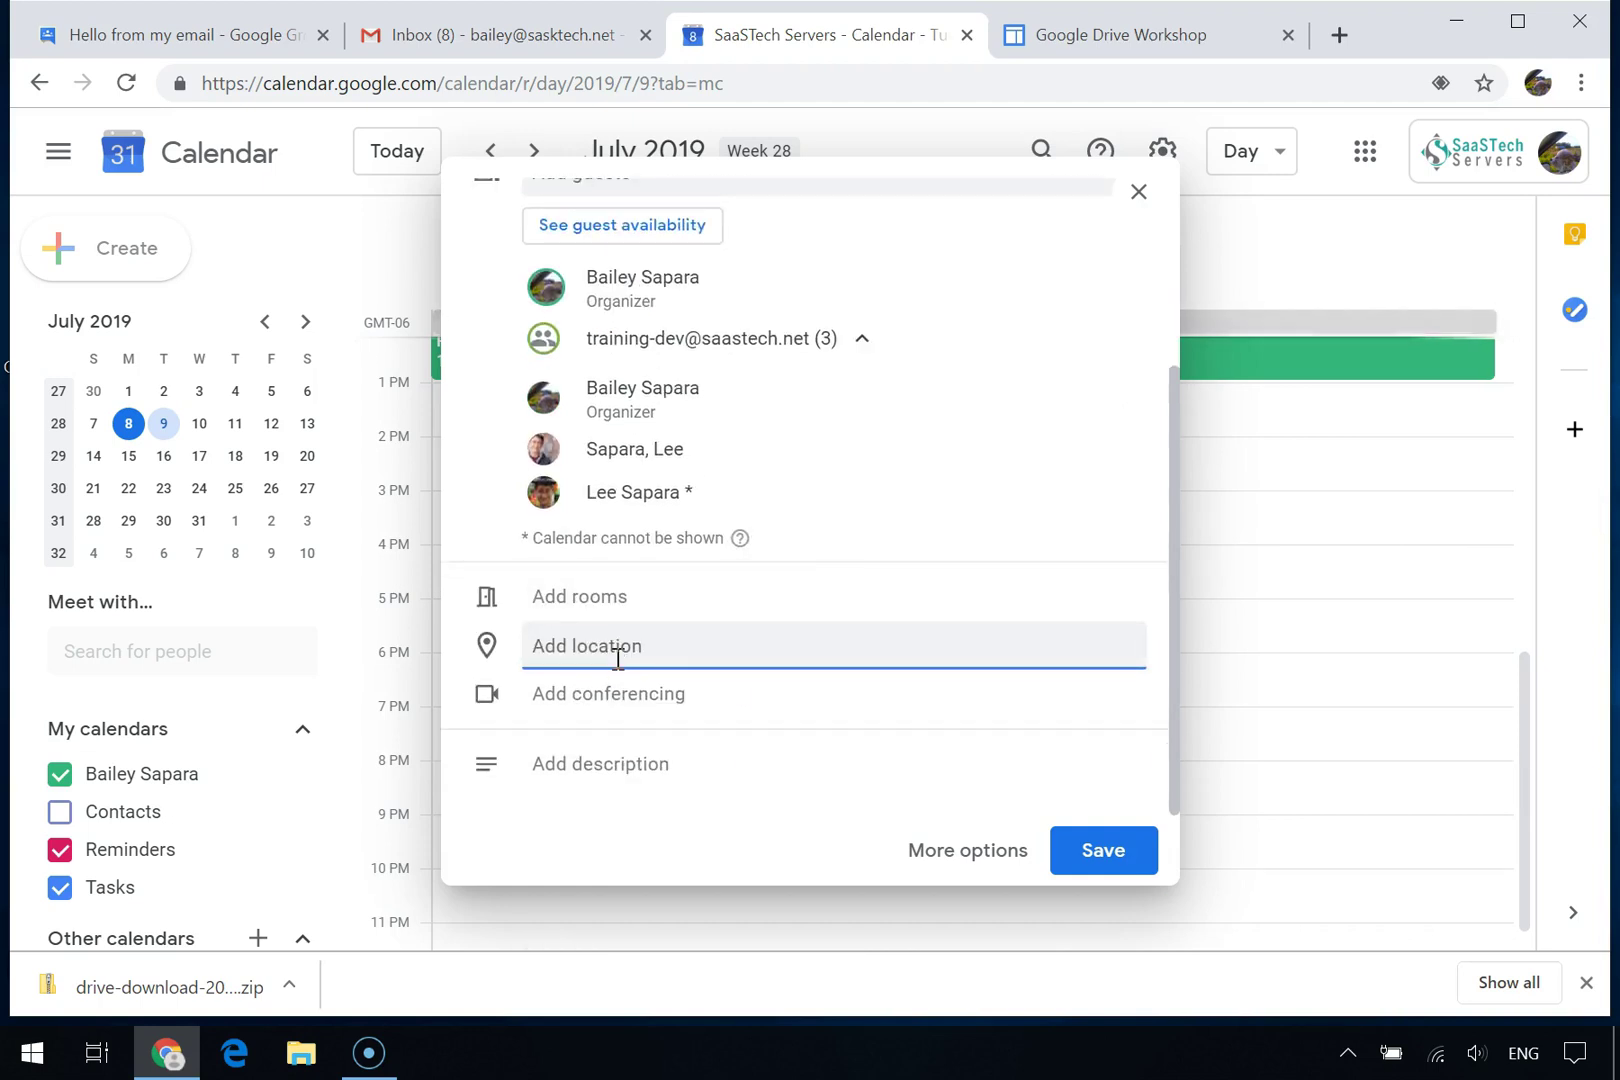
{"action": "scroll", "coordinate": [617, 658], "scroll_direction": "up", "scroll_amount": 3}
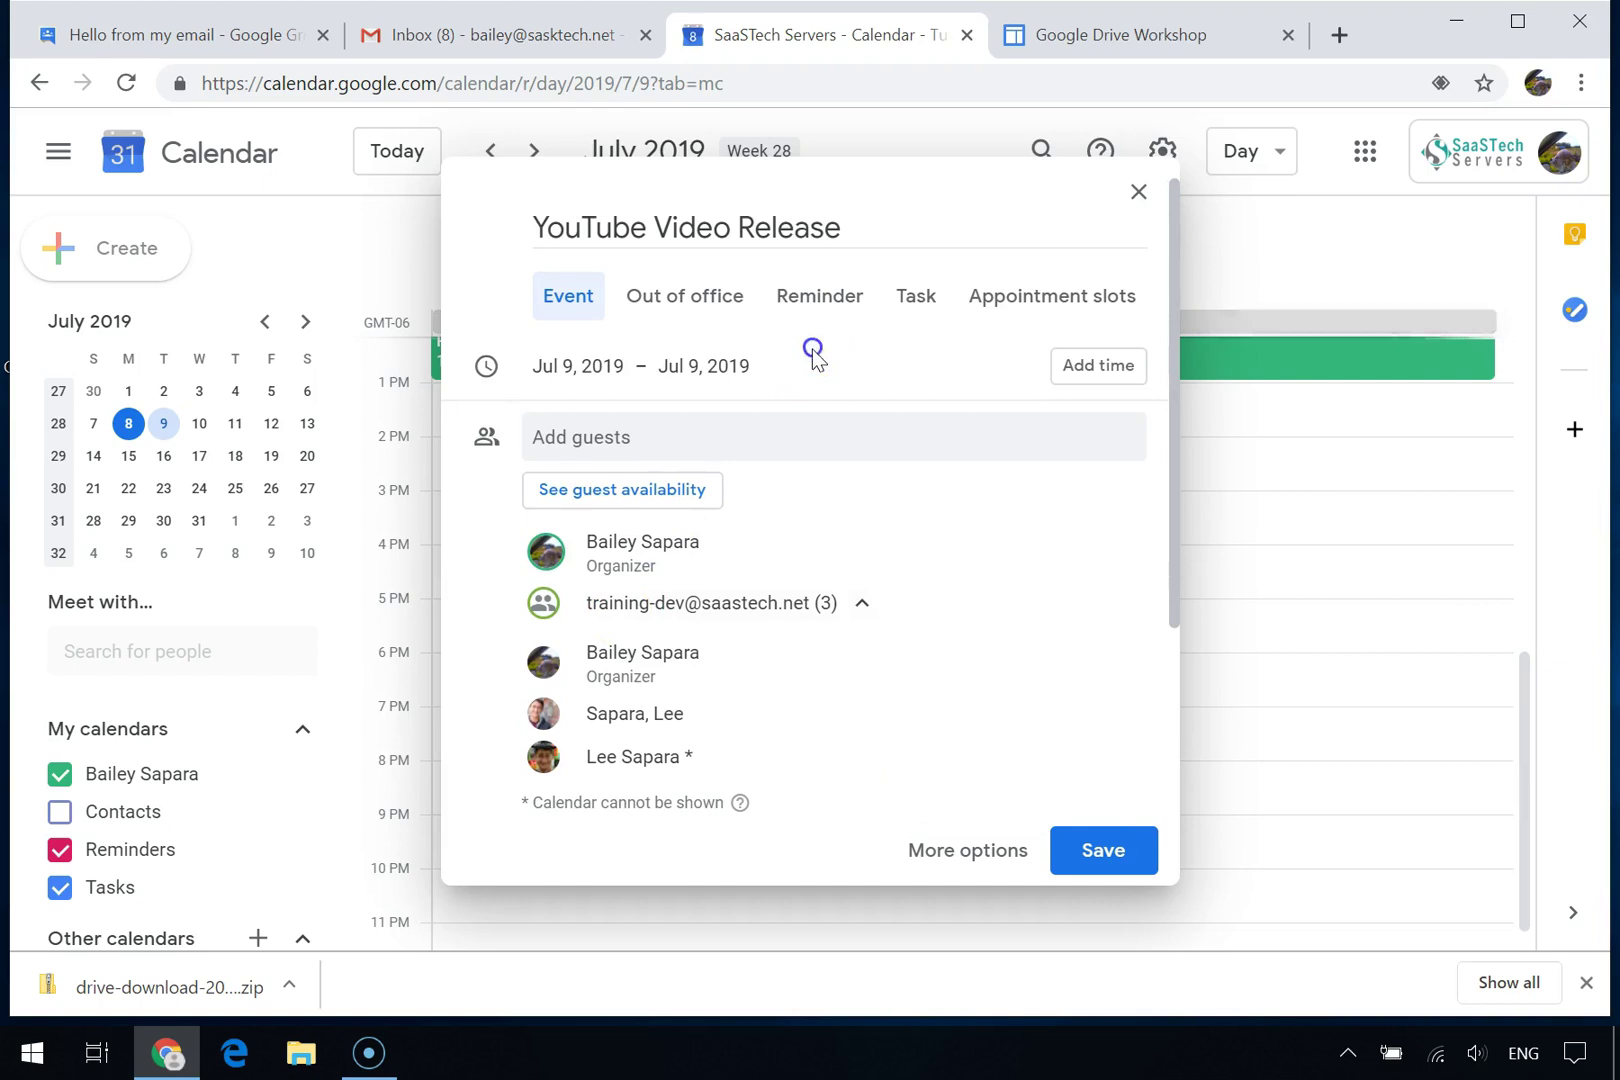
- Open the event's full options and set it to repeat weekly on Tuesday
{"action": "left_click", "coordinate": [924, 367]}
{"action": "left_click", "coordinate": [1012, 861]}
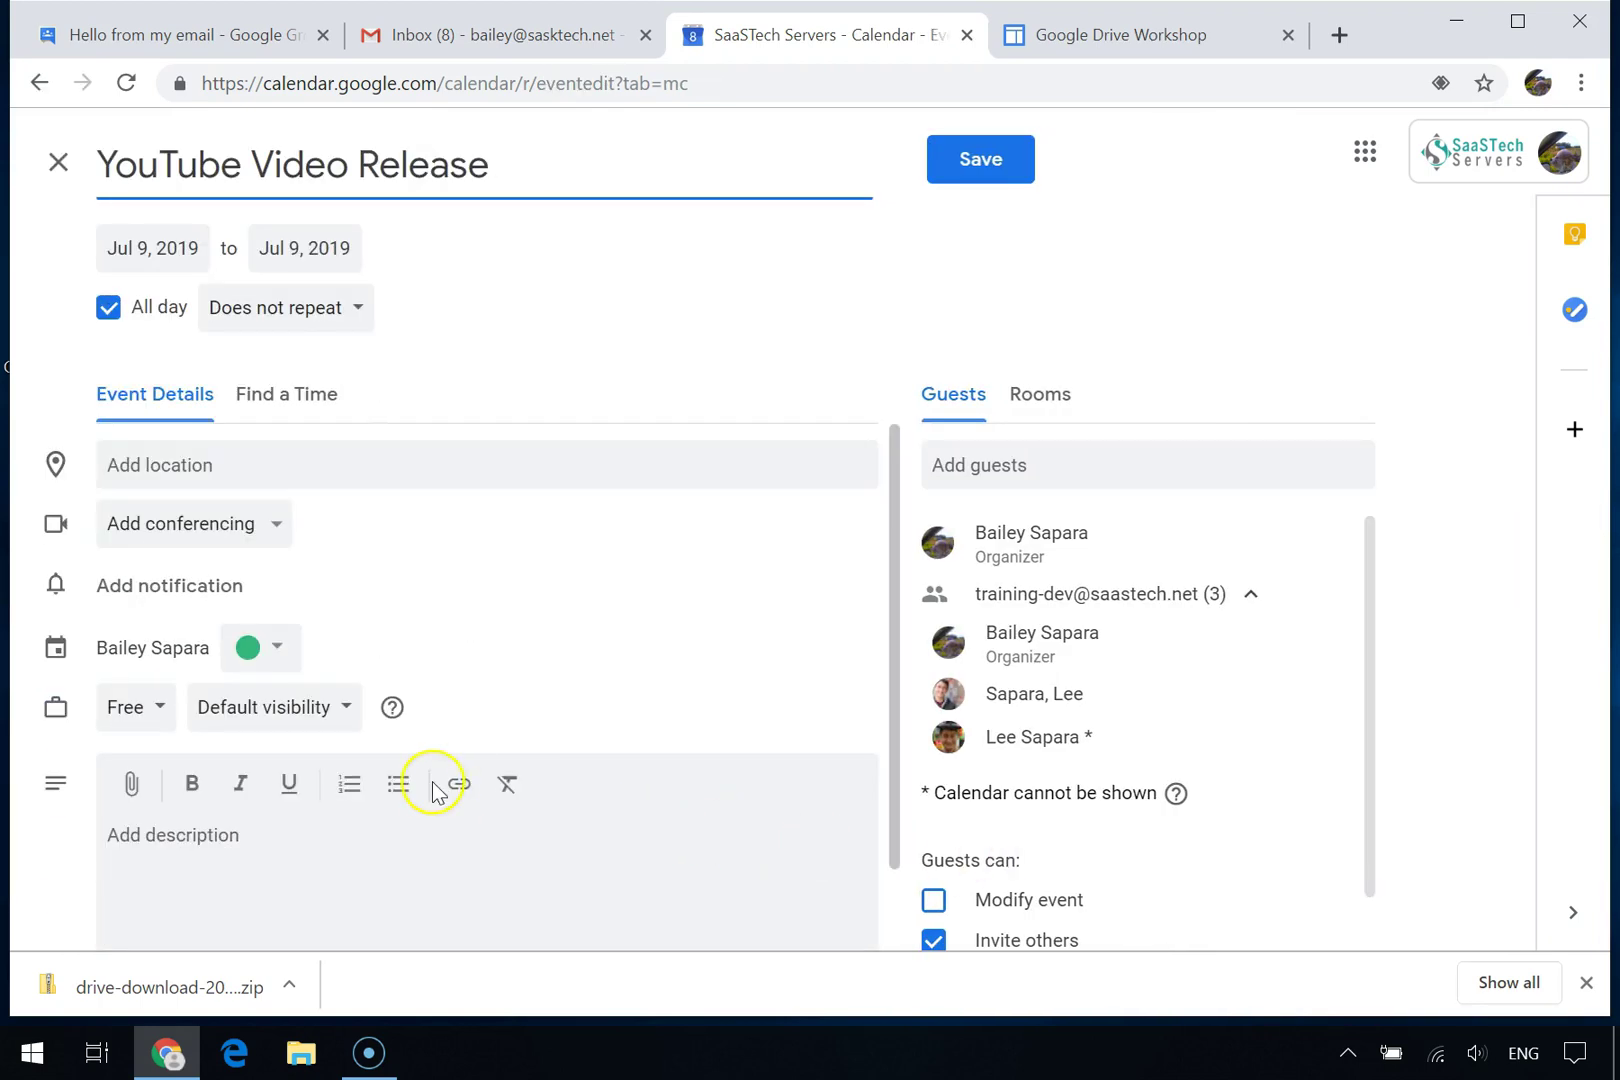
{"action": "left_click", "coordinate": [324, 318]}
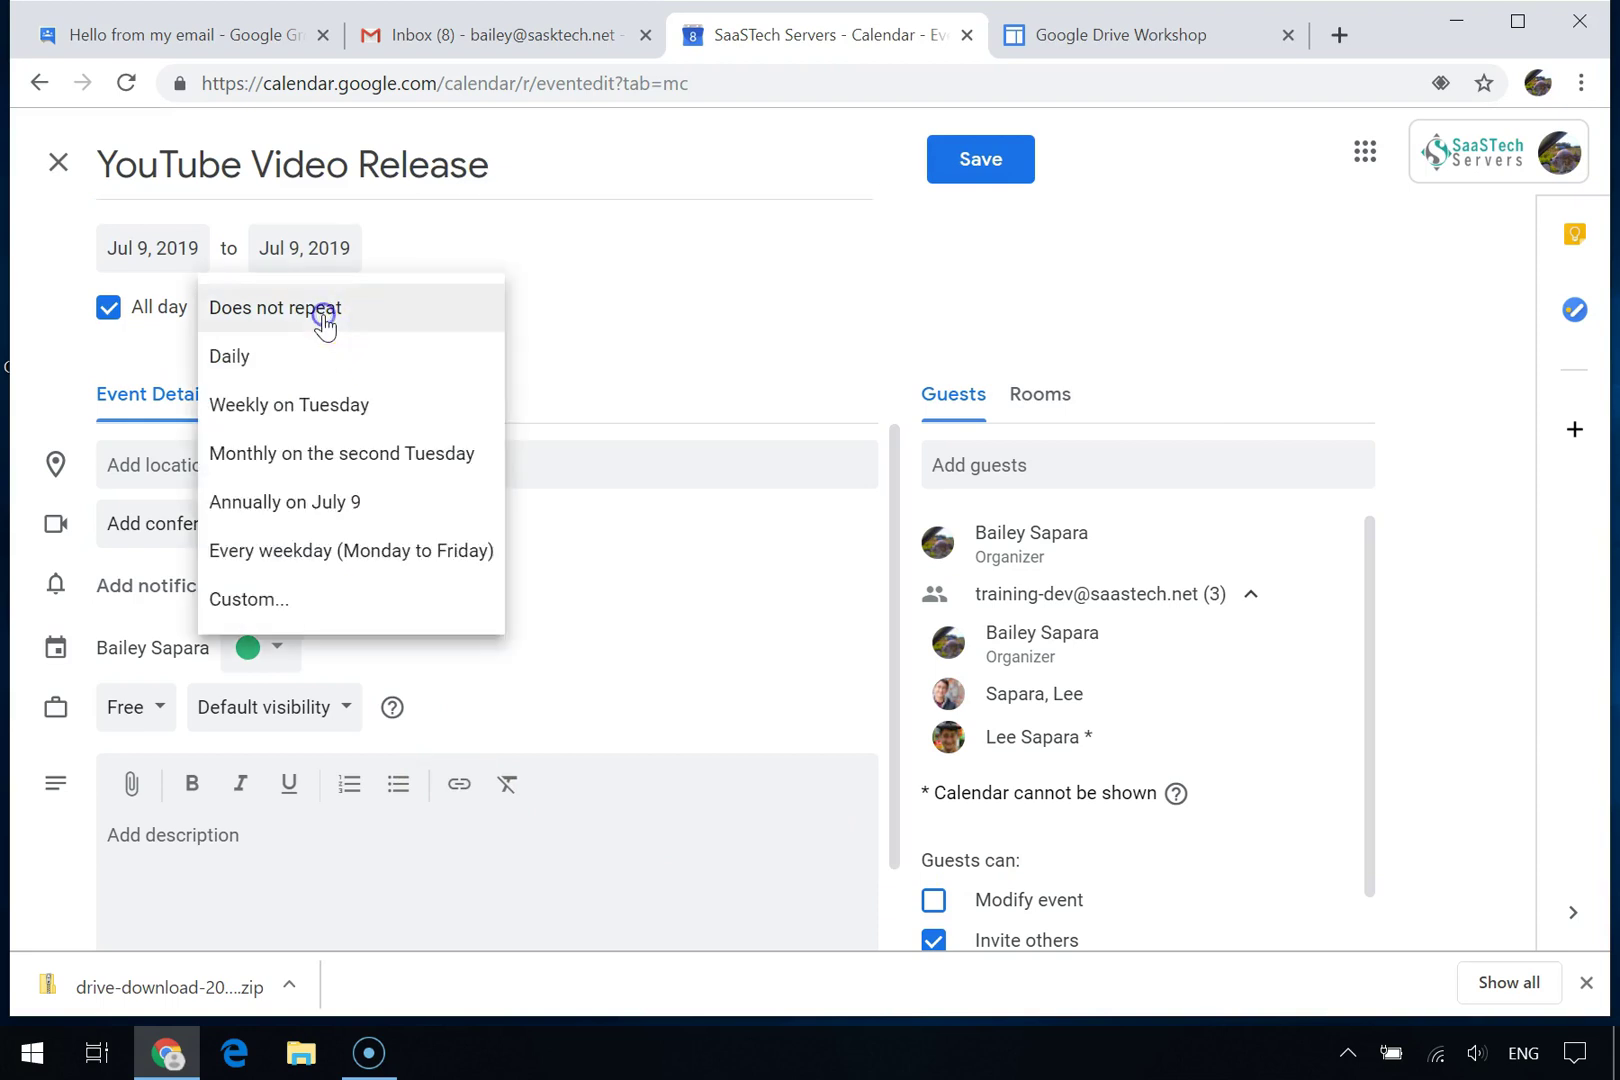
{"action": "left_click", "coordinate": [340, 406]}
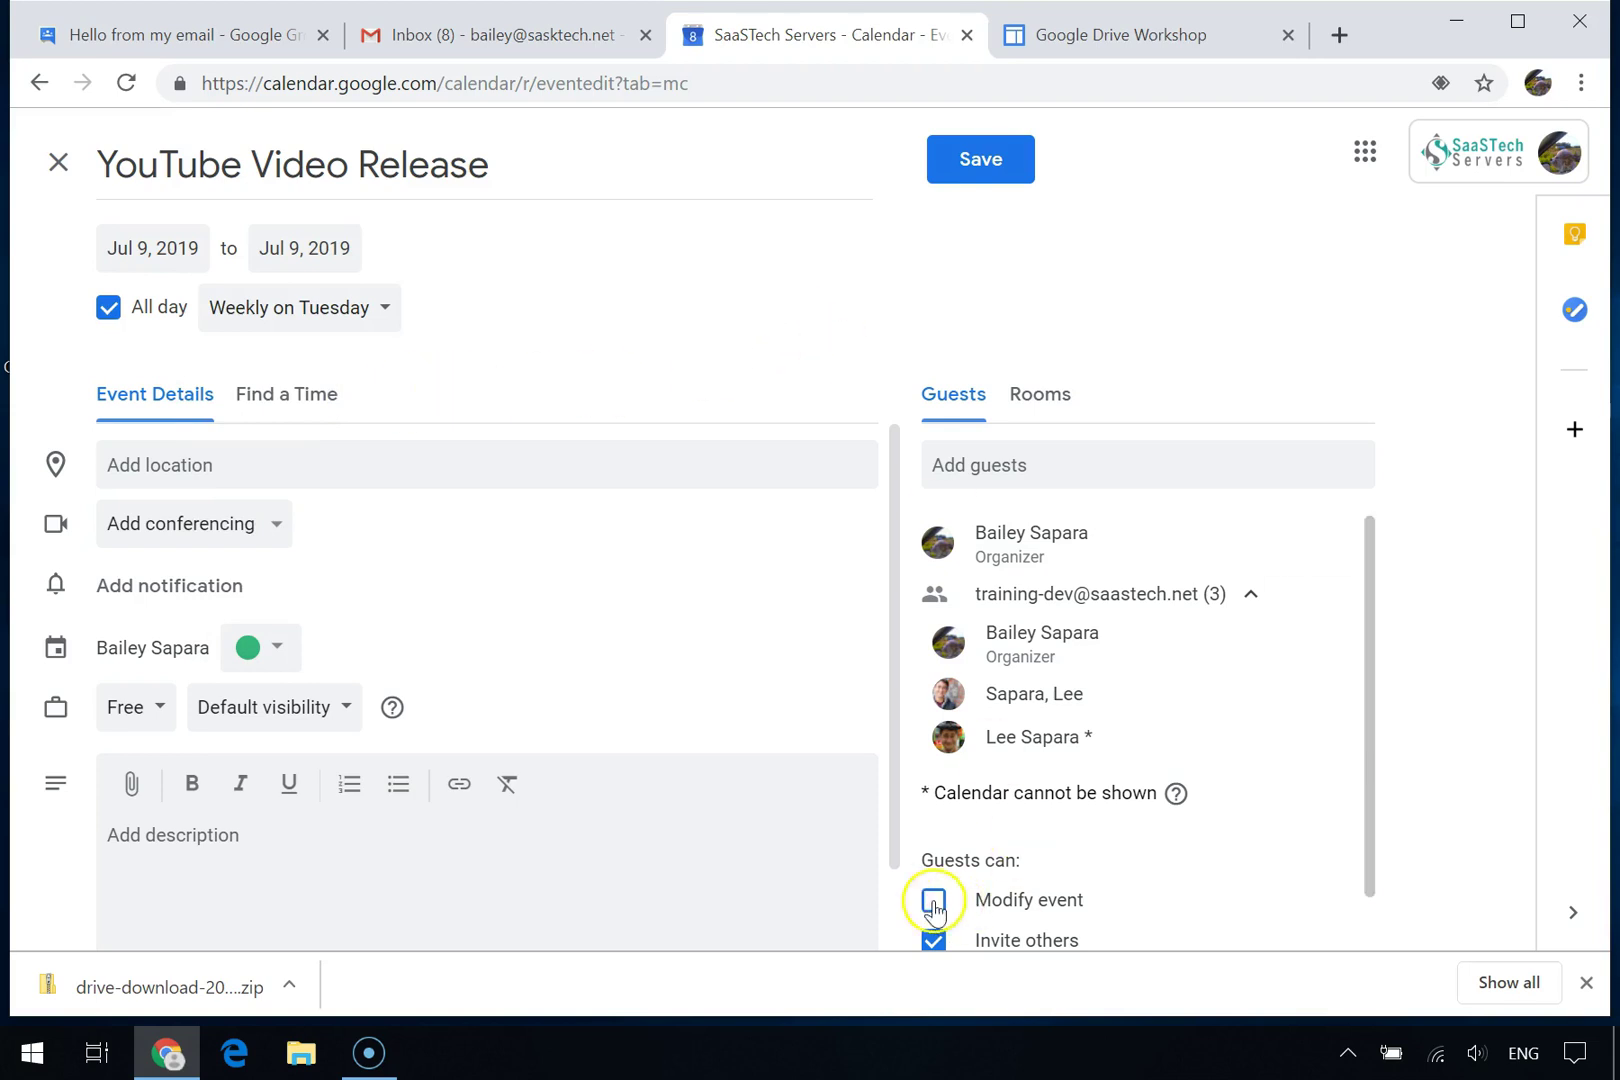
- Review the guest permissions, save the event and send the invitation emails, including to the guest outside the organization
{"action": "left_click_drag", "start_coordinate": [1367, 828], "coordinate": [1356, 907]}
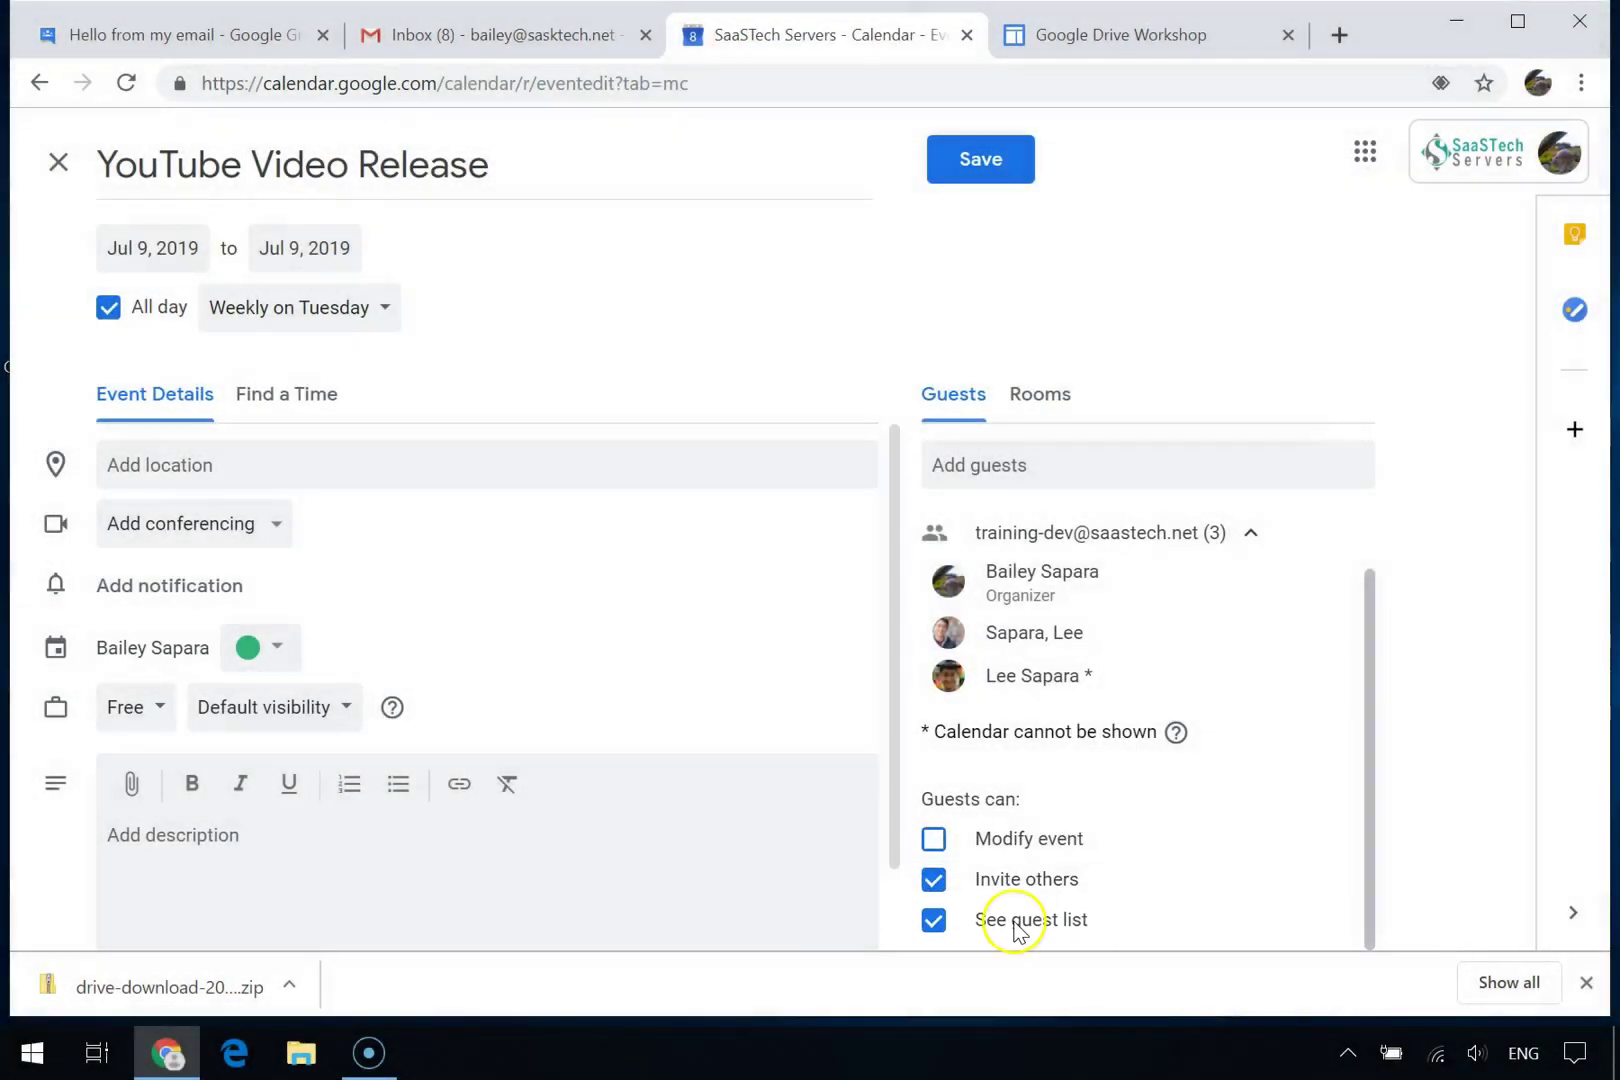
{"action": "left_click", "coordinate": [981, 162]}
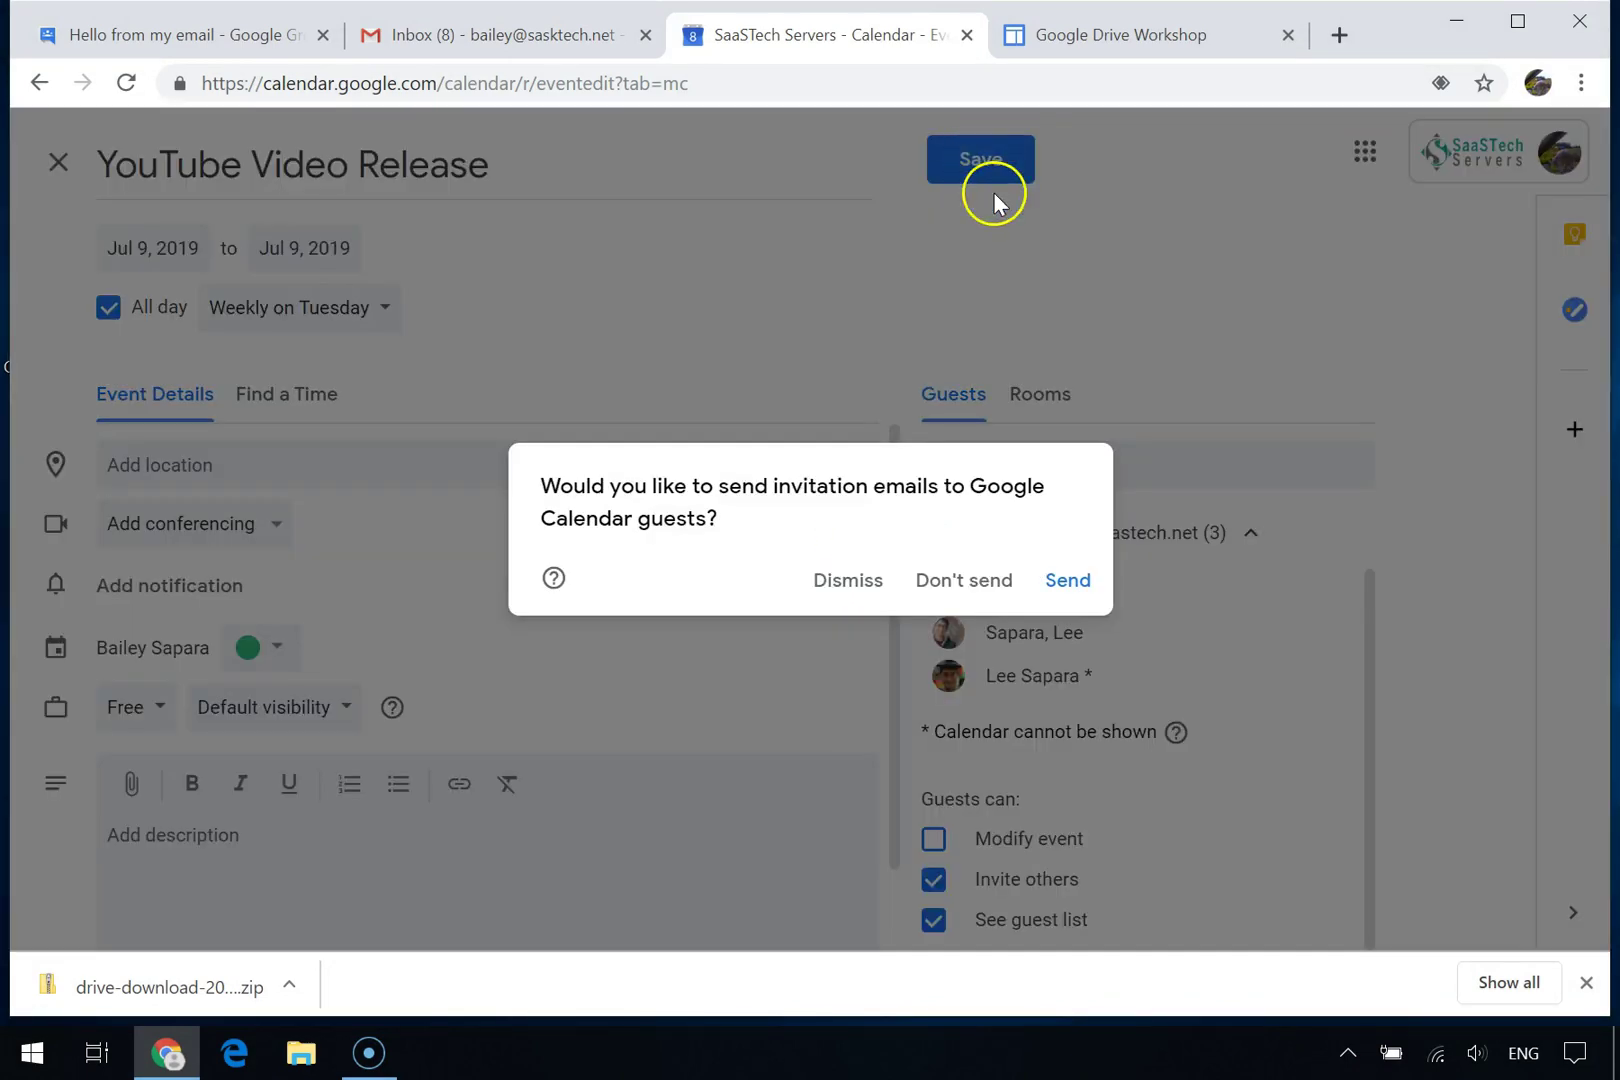
{"action": "left_click", "coordinate": [1062, 582]}
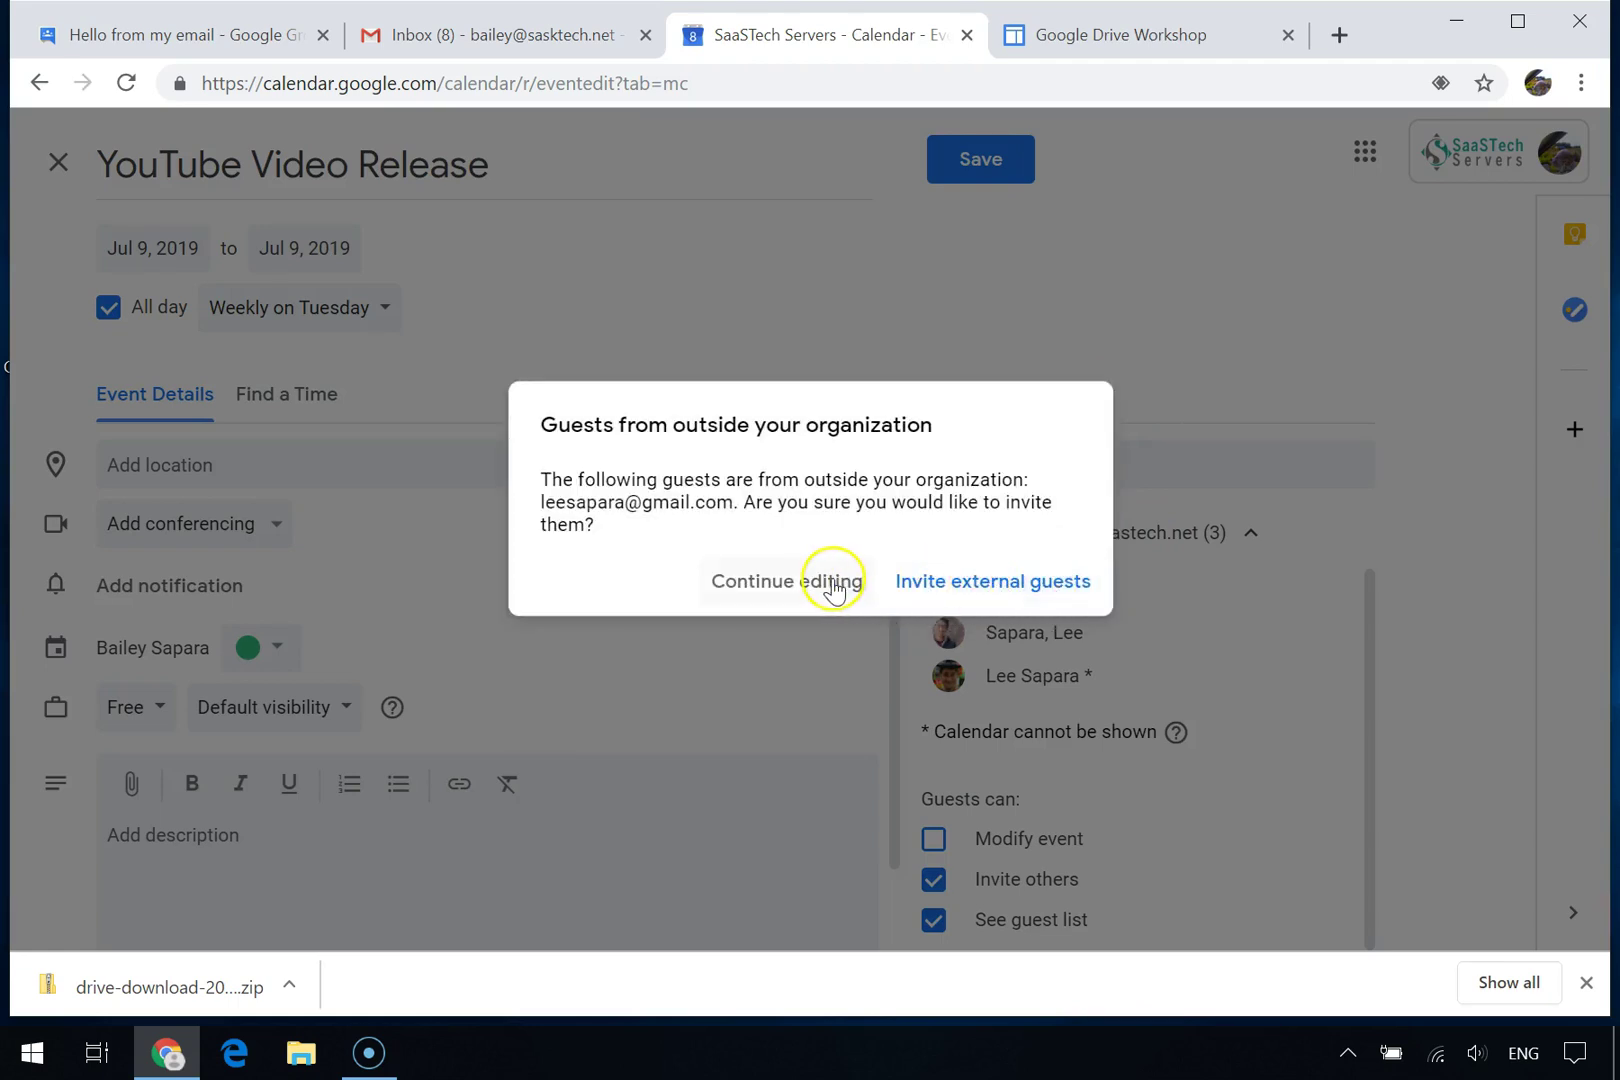
{"action": "left_click", "coordinate": [990, 588]}
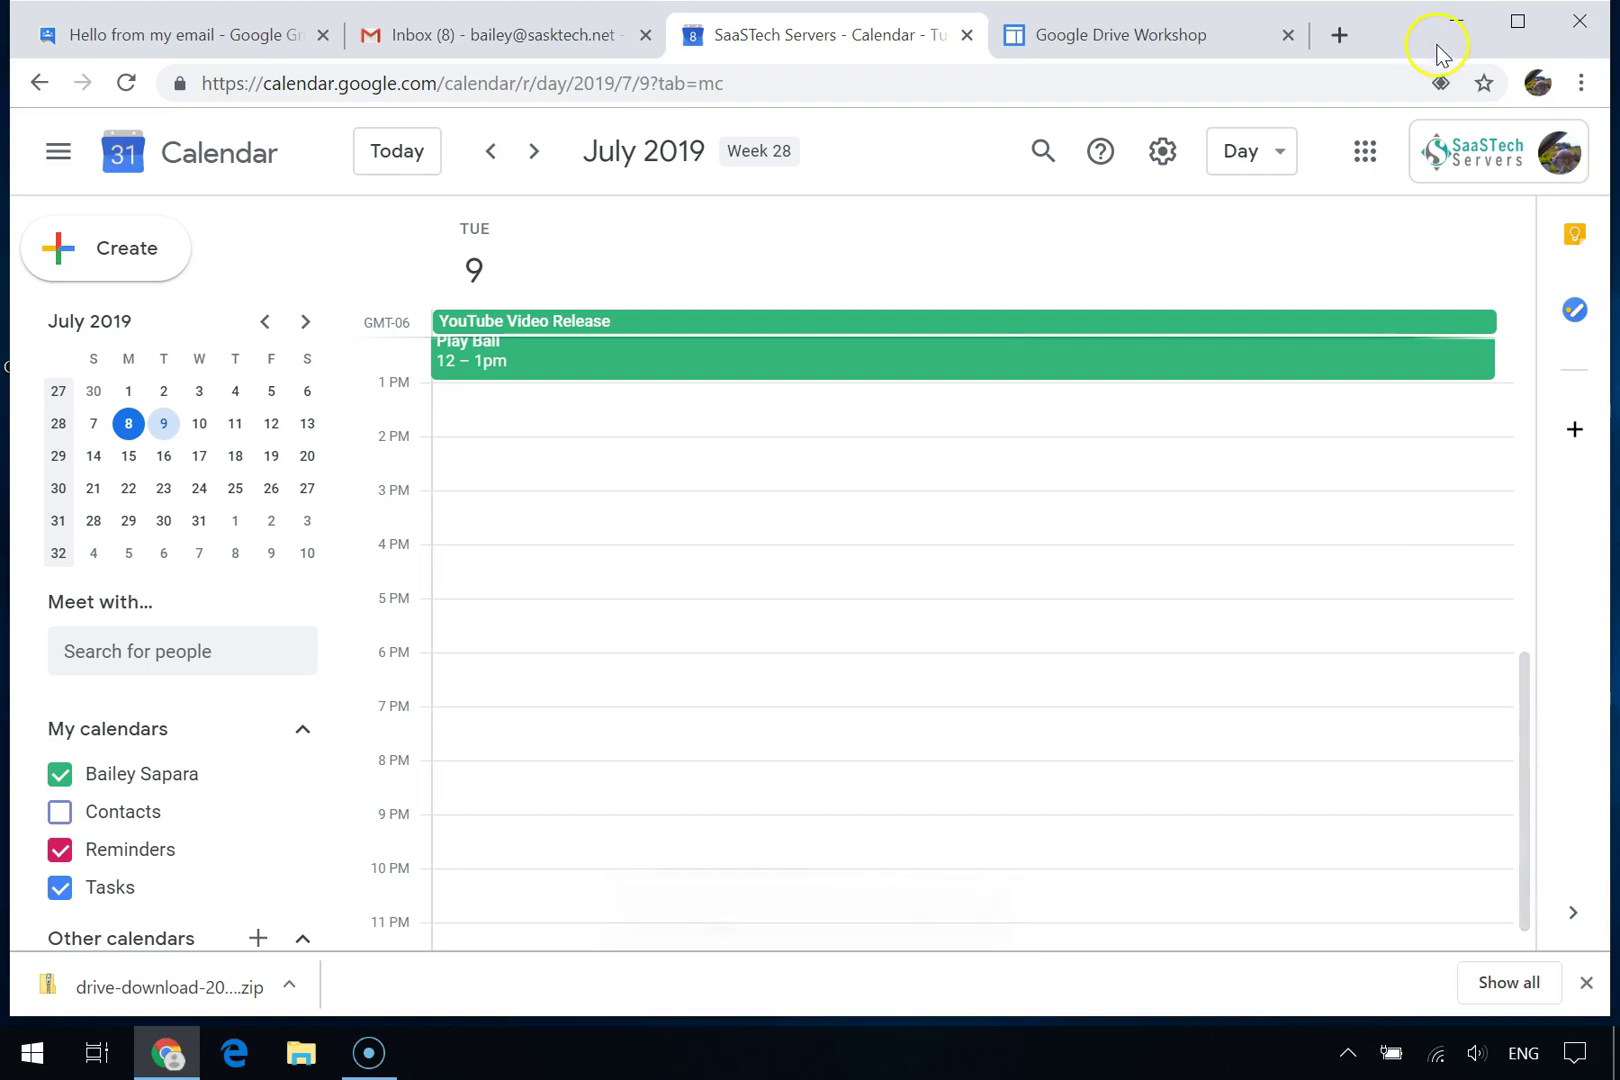
- Switch to Google Drive and open the Training Videos folder in My Drive
{"action": "left_click", "coordinate": [1366, 153]}
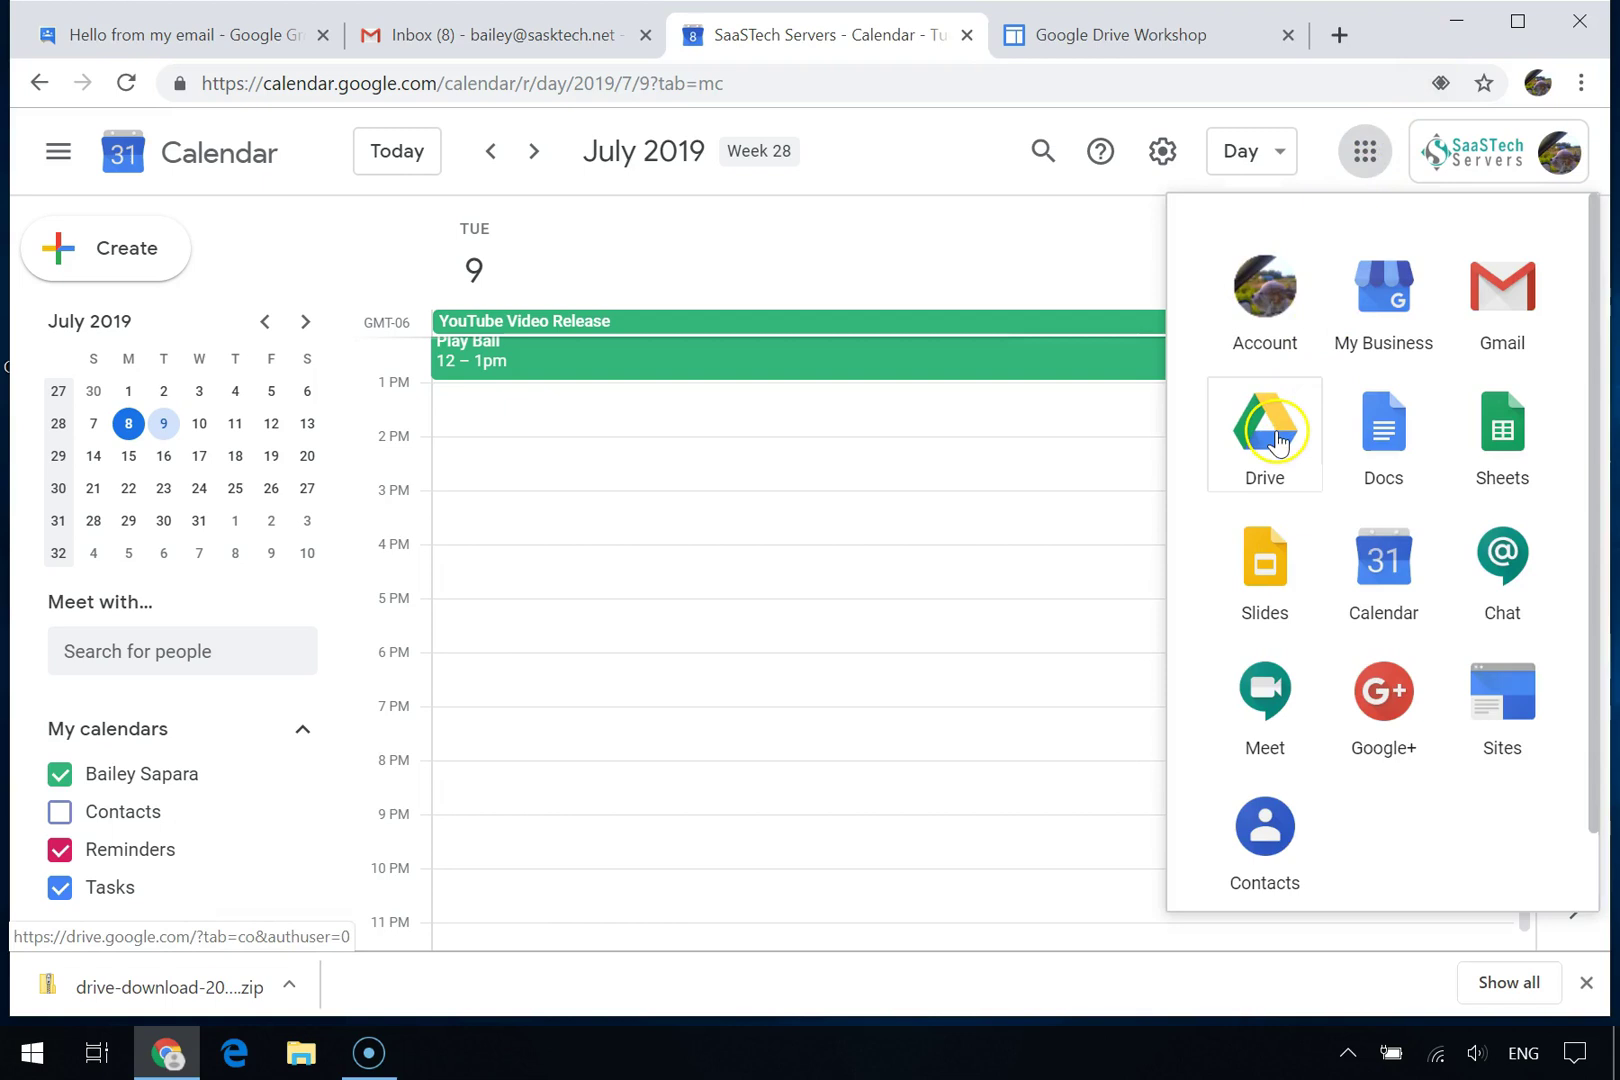
{"action": "left_click", "coordinate": [1292, 404]}
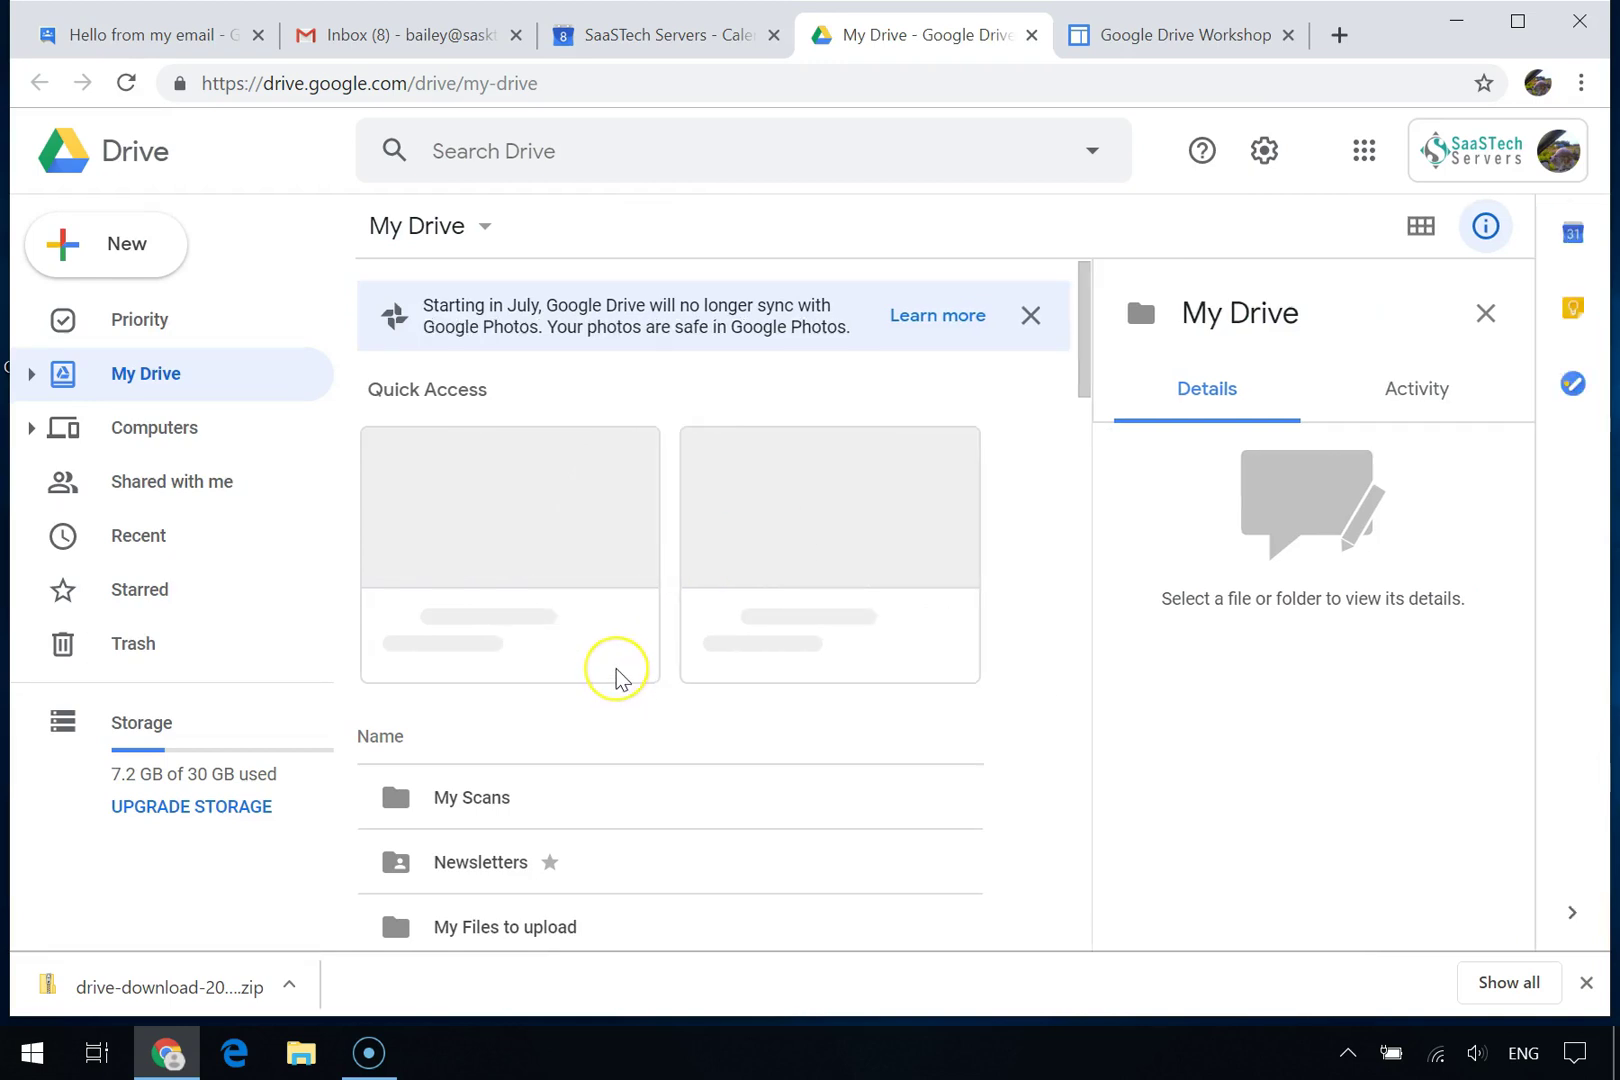
{"action": "scroll", "coordinate": [614, 676], "scroll_direction": "down", "scroll_amount": 3}
{"action": "scroll", "coordinate": [610, 668], "scroll_direction": "down", "scroll_amount": 3}
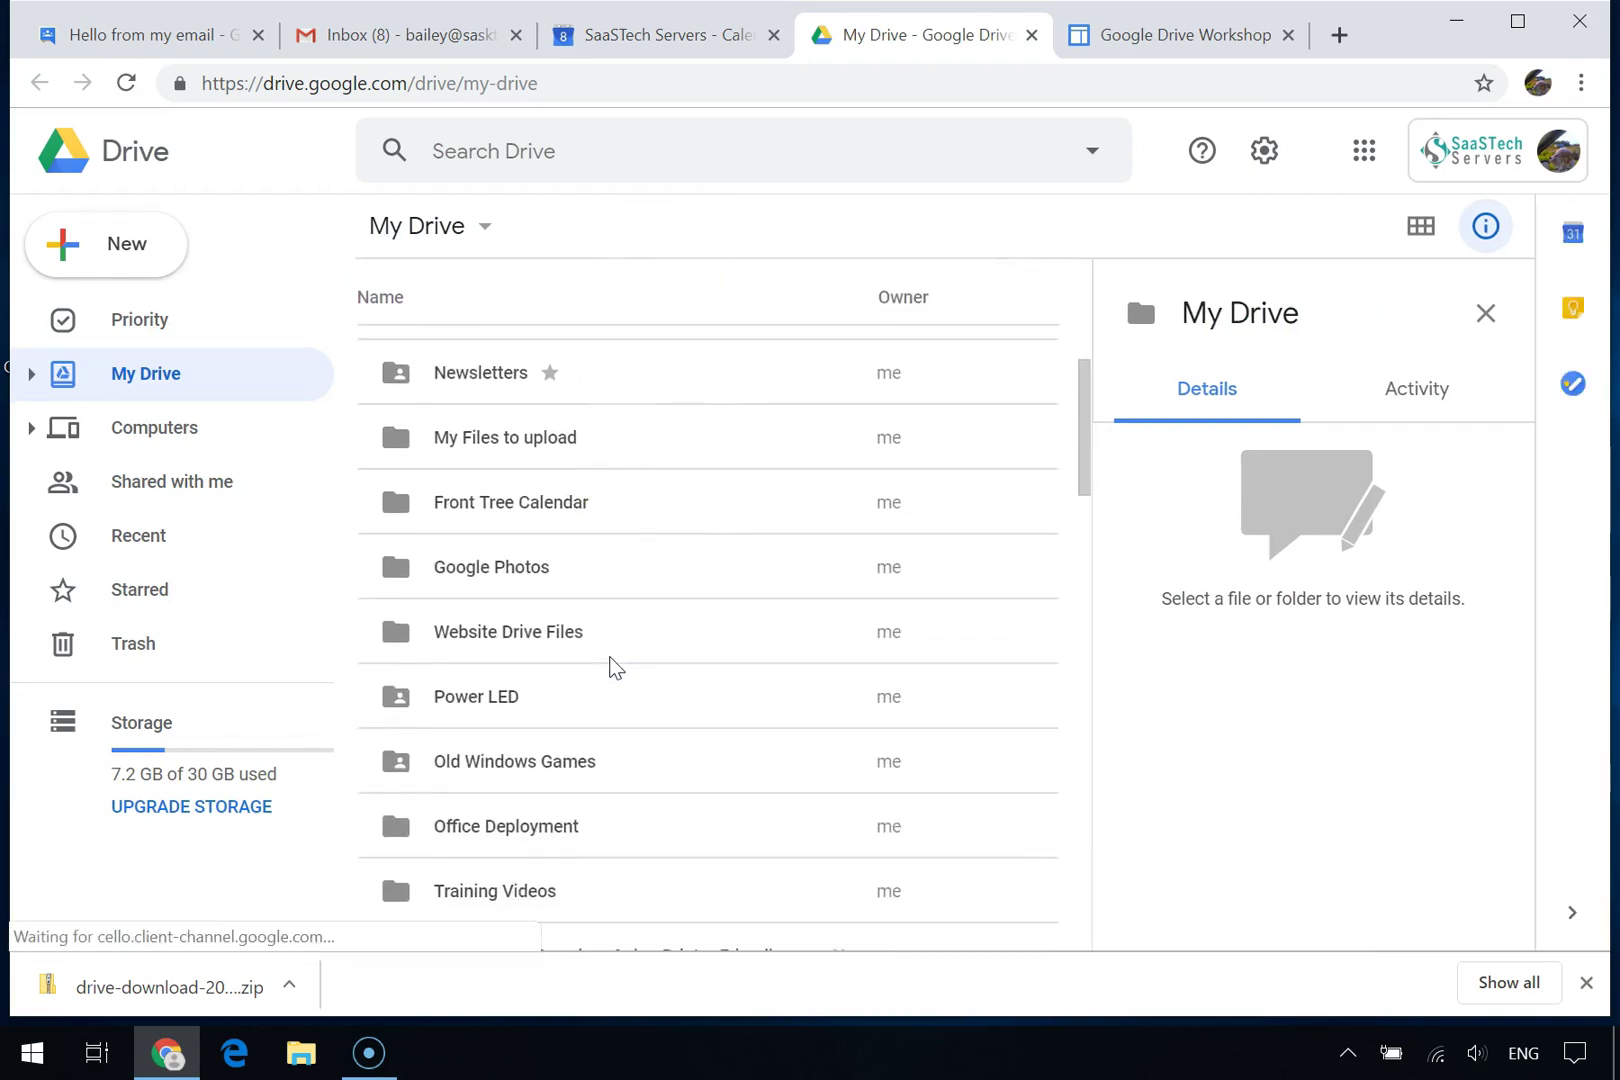
{"action": "scroll", "coordinate": [610, 668], "scroll_direction": "down", "scroll_amount": 3}
{"action": "left_click", "coordinate": [470, 640]}
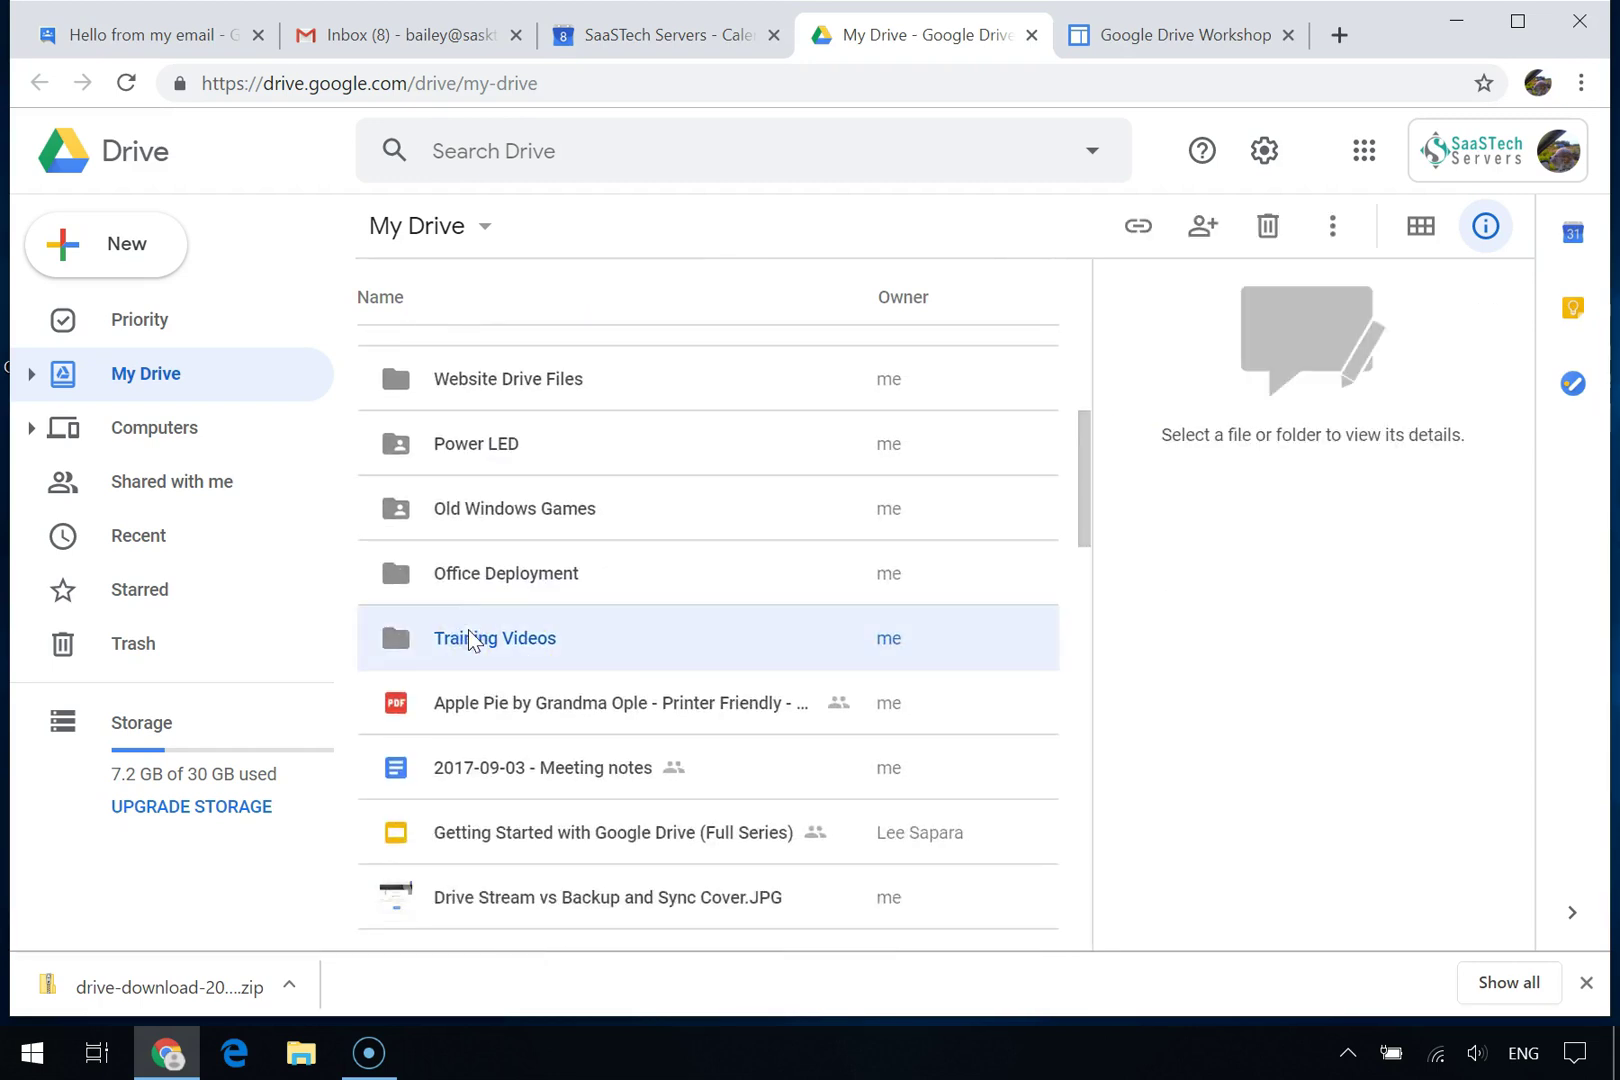
{"action": "double_click", "coordinate": [469, 640]}
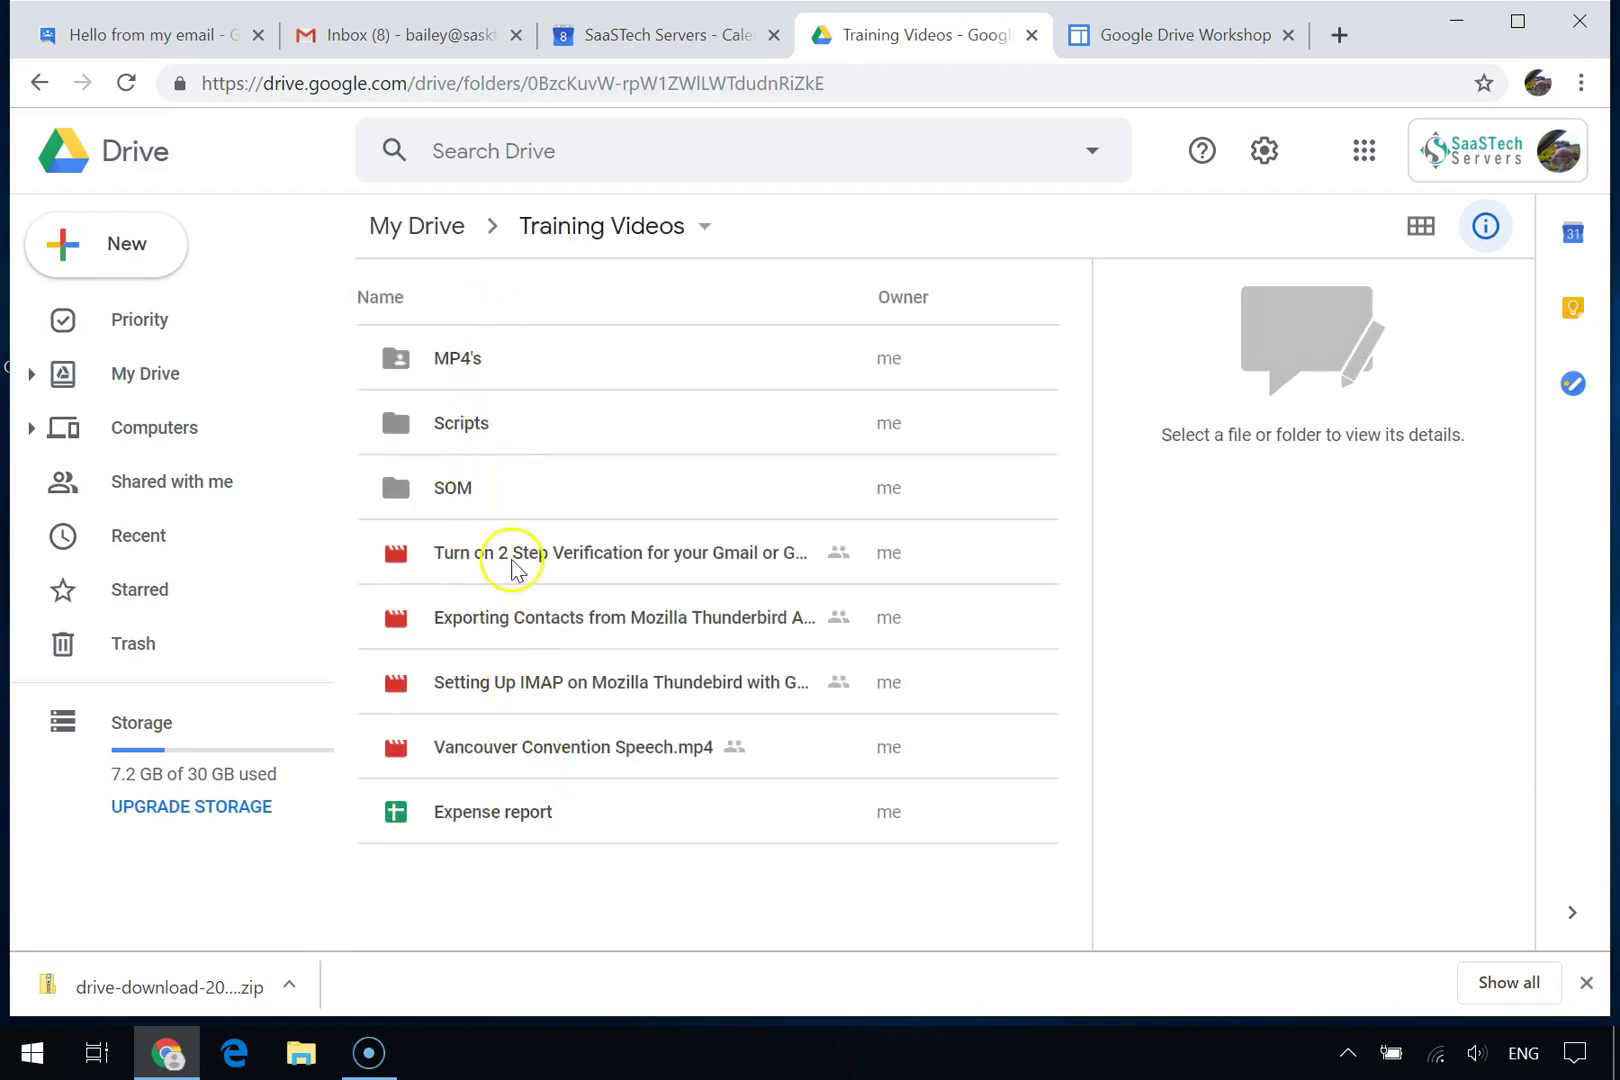
- Open sharing for the Training Videos folder and add the Training Development group as a recipient
{"action": "left_click", "coordinate": [610, 226]}
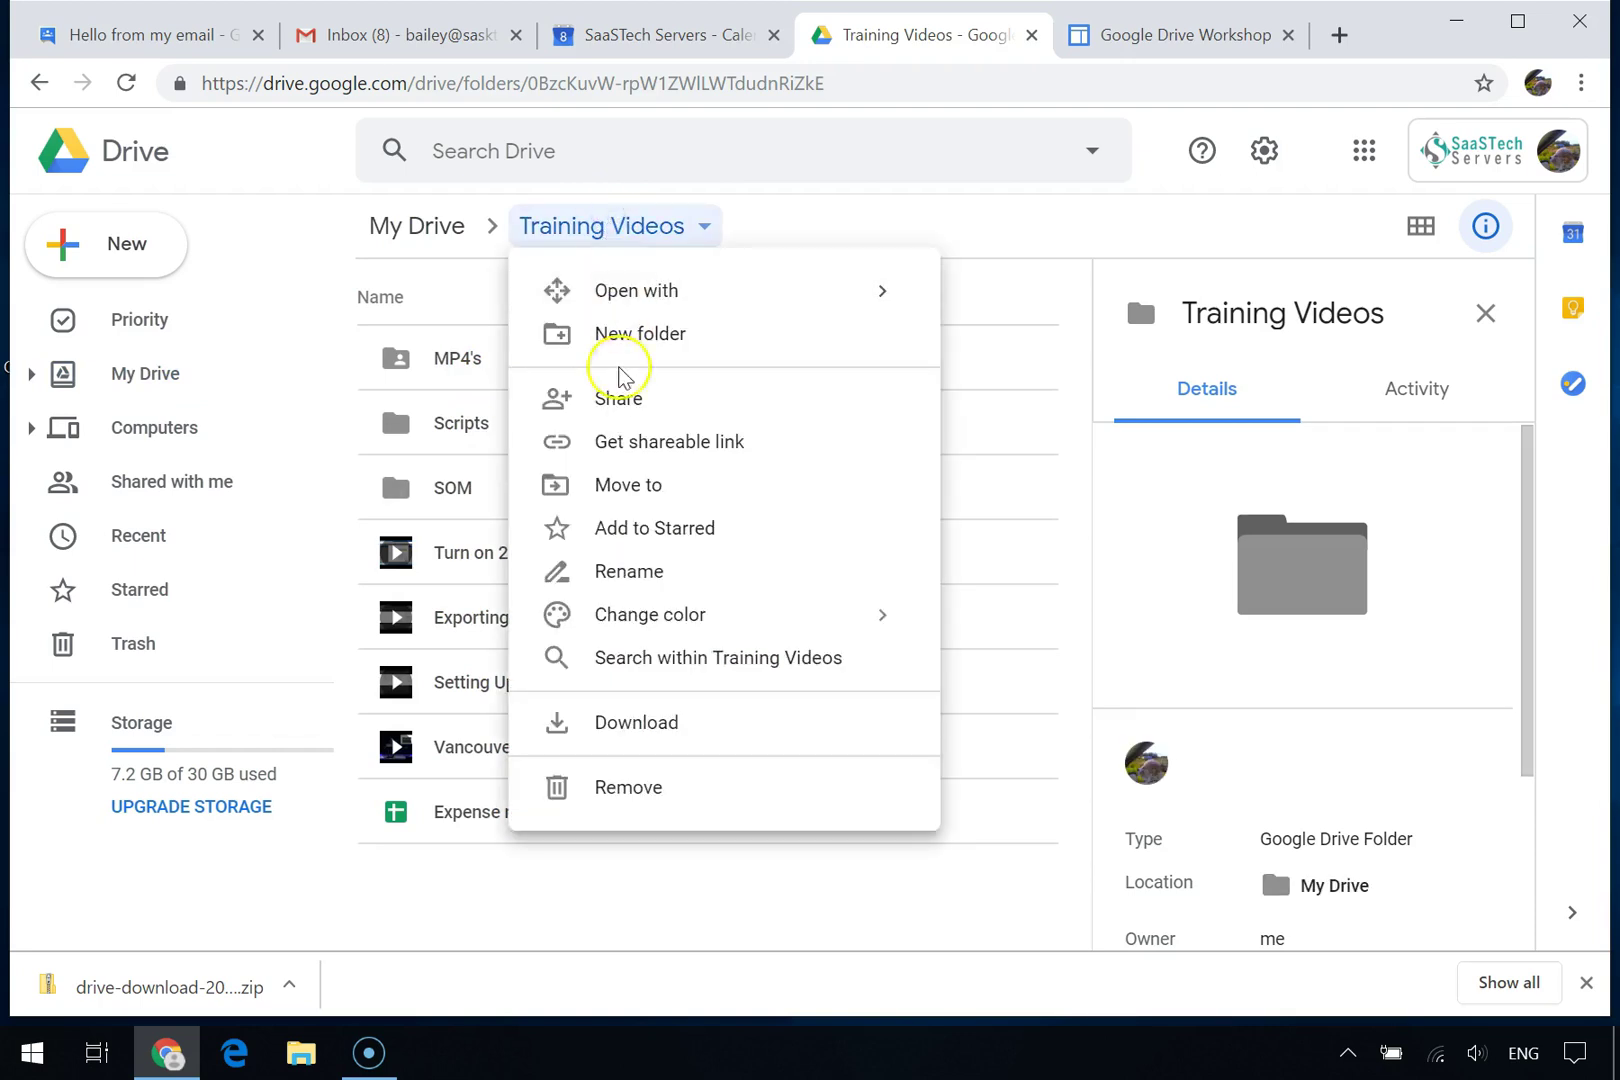
{"action": "left_click", "coordinate": [619, 400]}
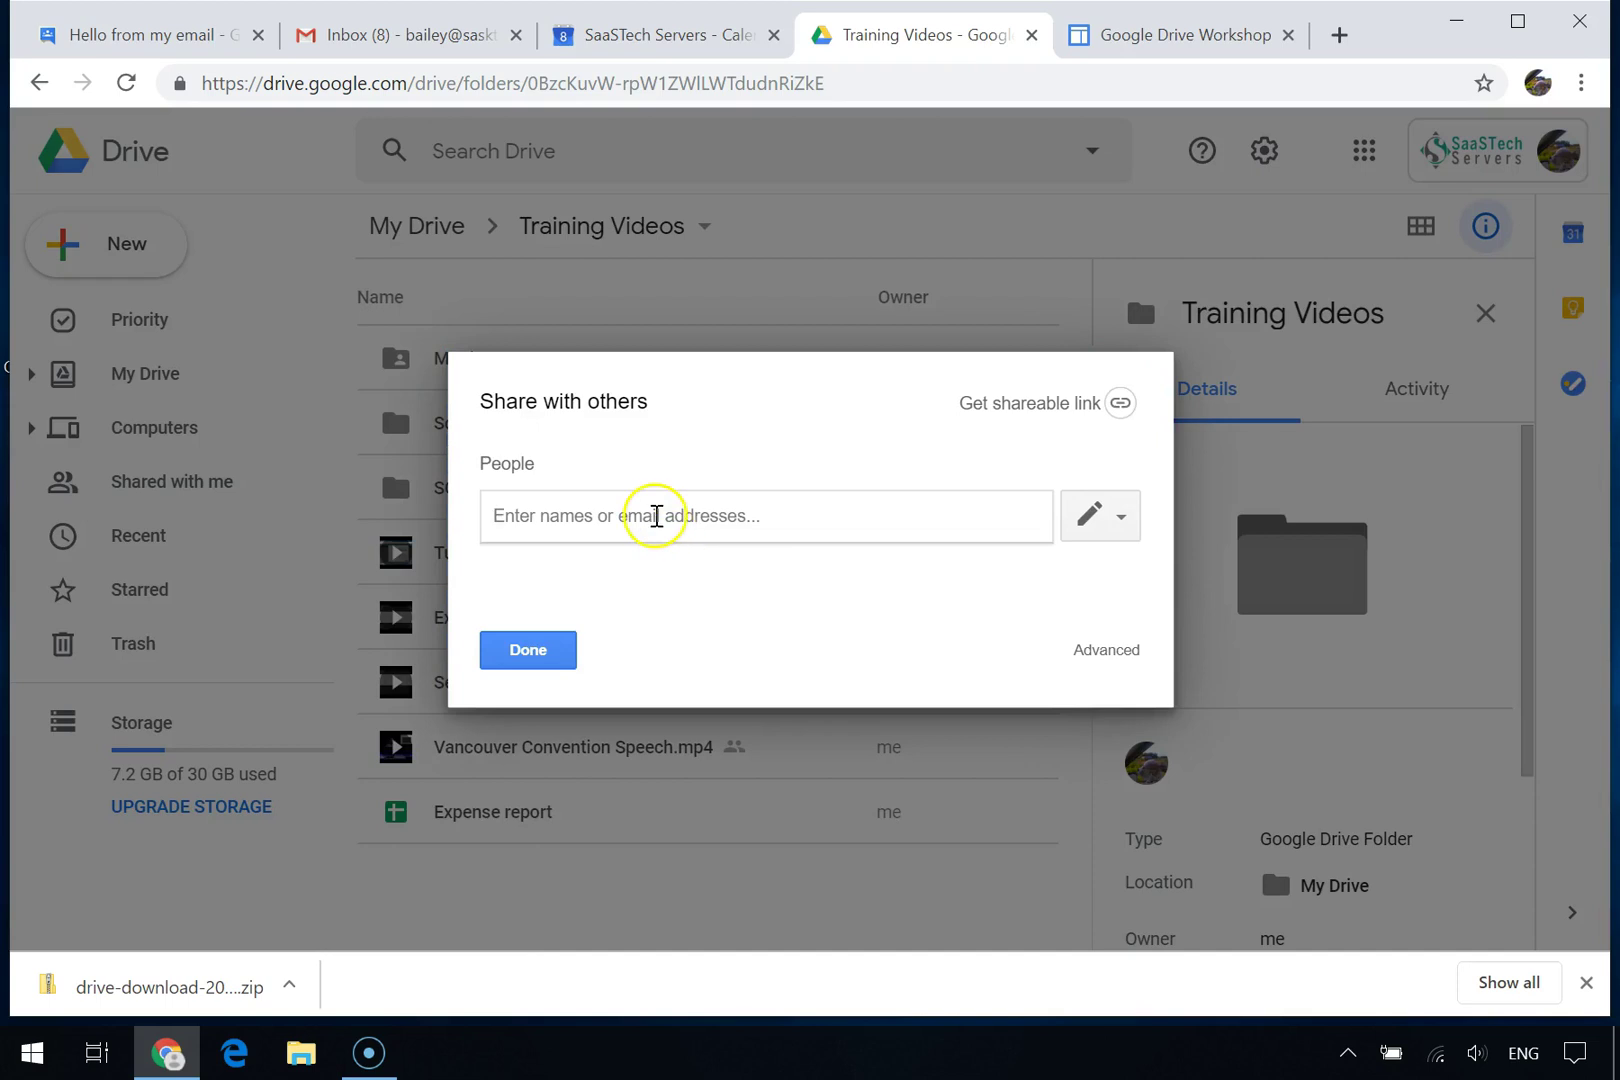
{"action": "type", "text": "train"}
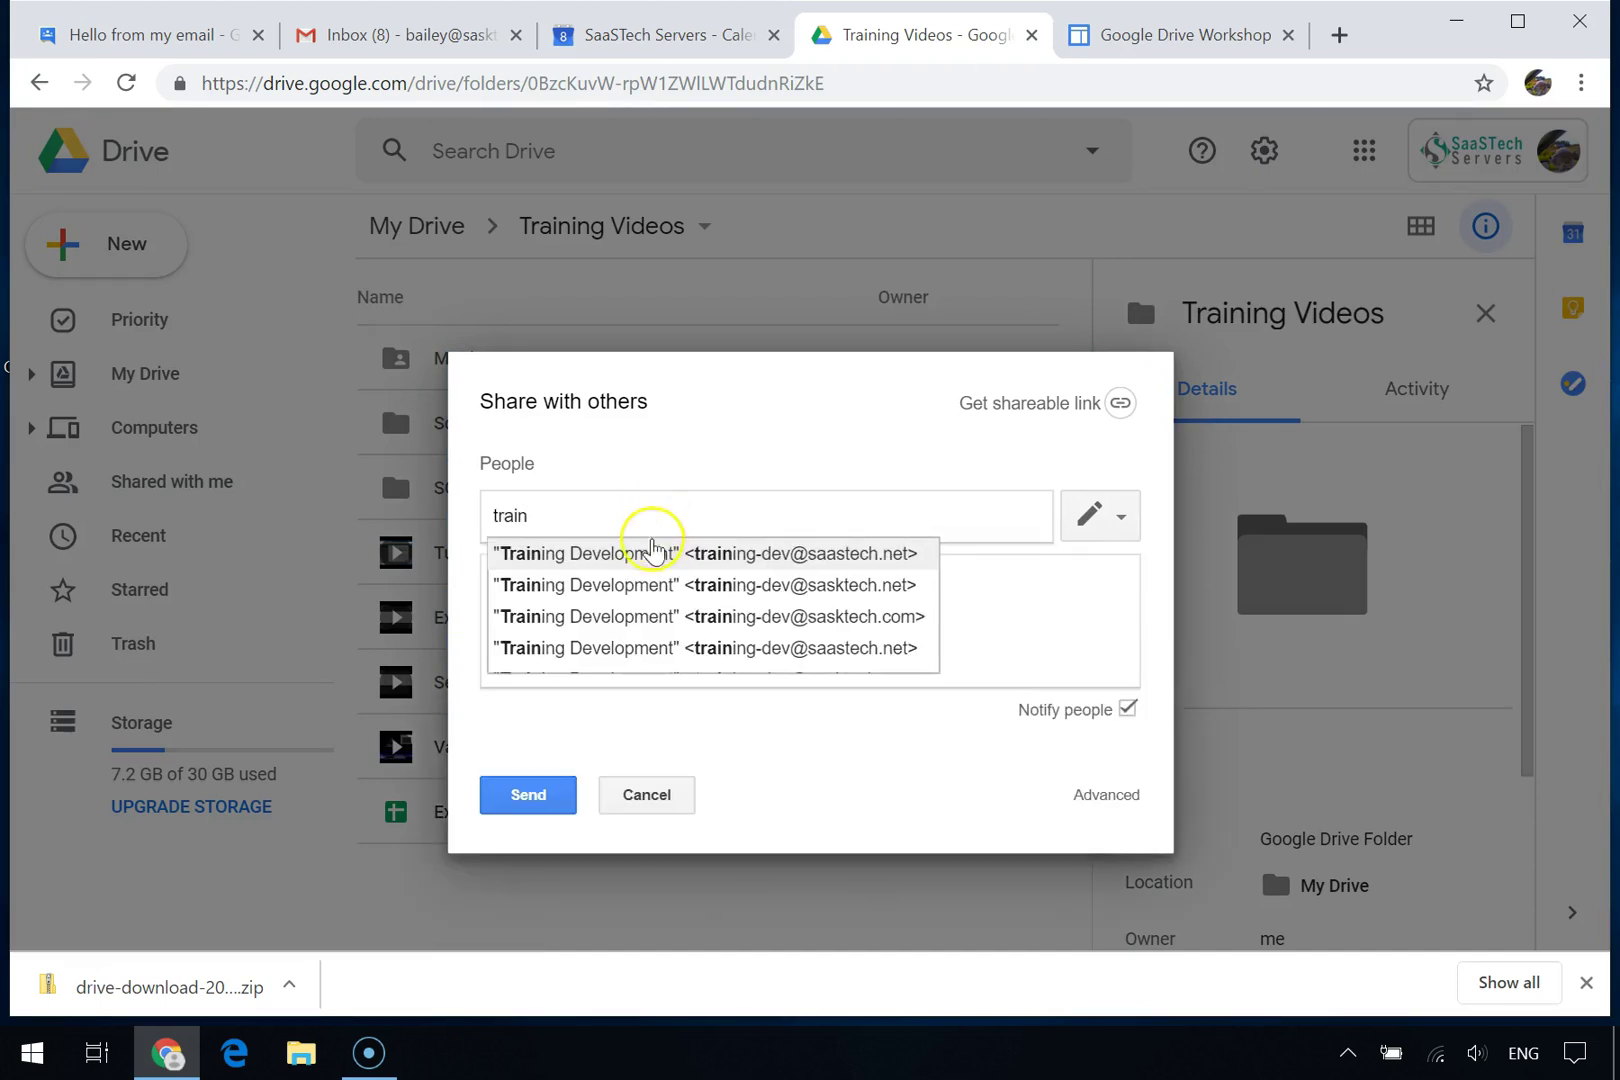
{"action": "left_click", "coordinate": [651, 553]}
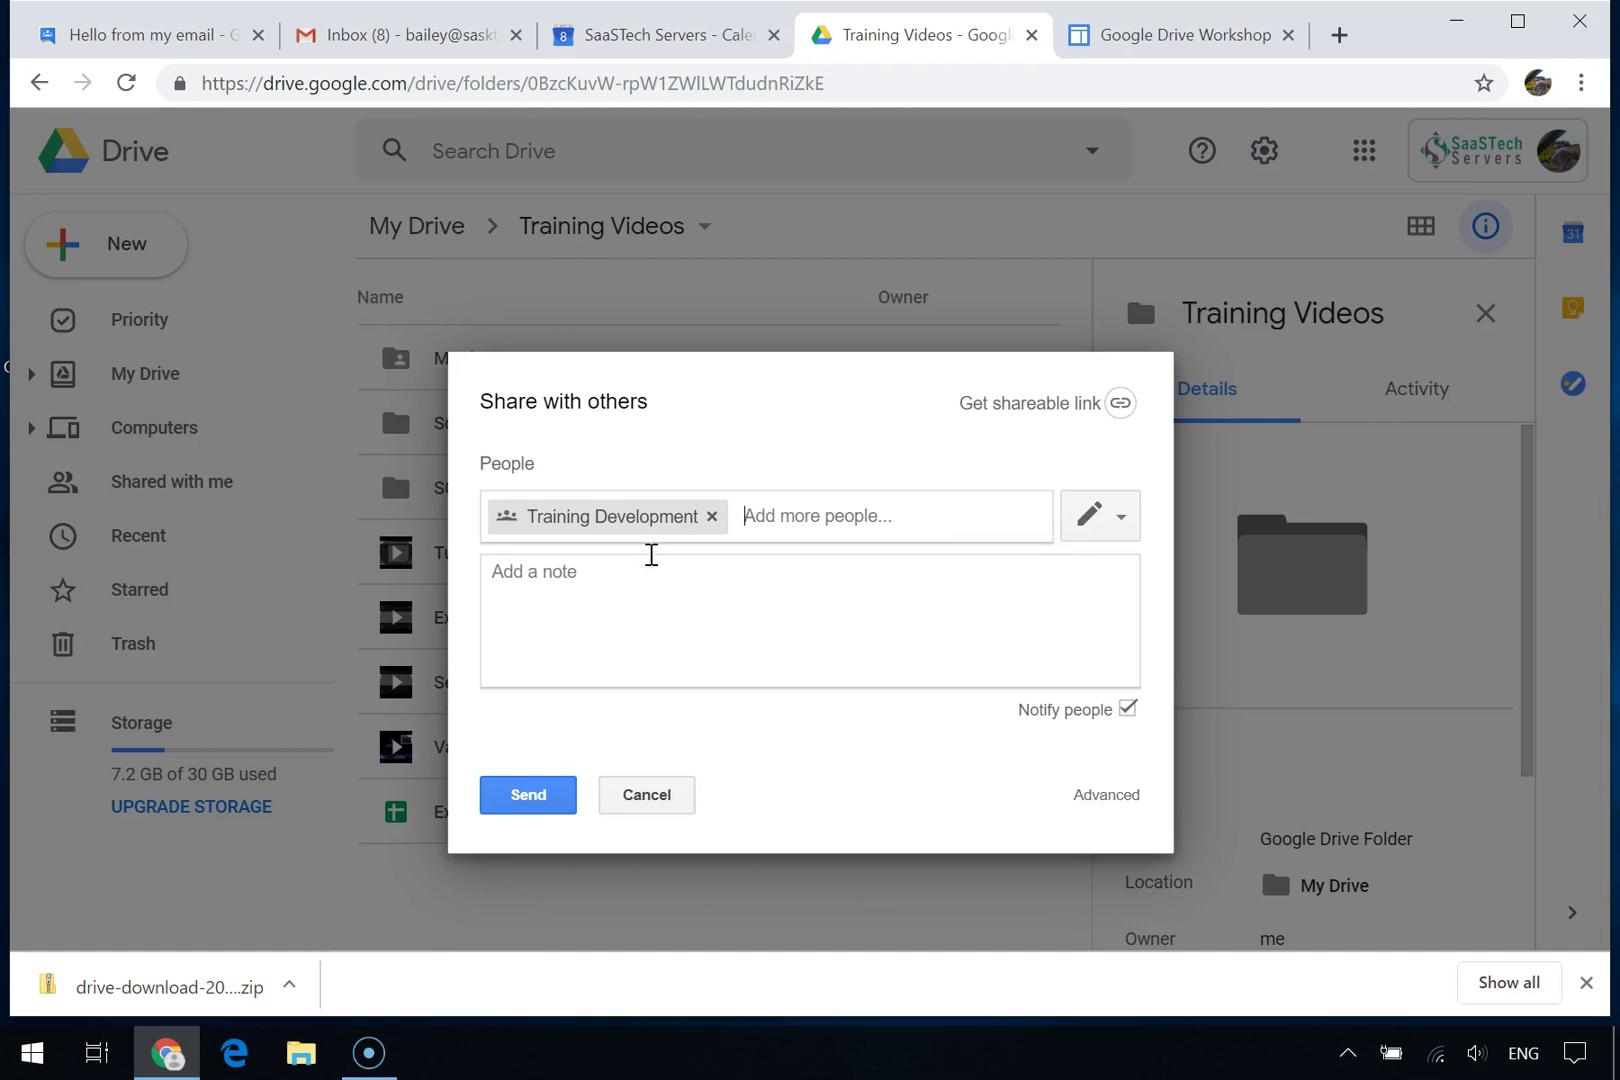
- Add the note "Here are all the Training Video Resources for SaaSTech" to the sharing invitation
{"action": "left_click", "coordinate": [648, 582]}
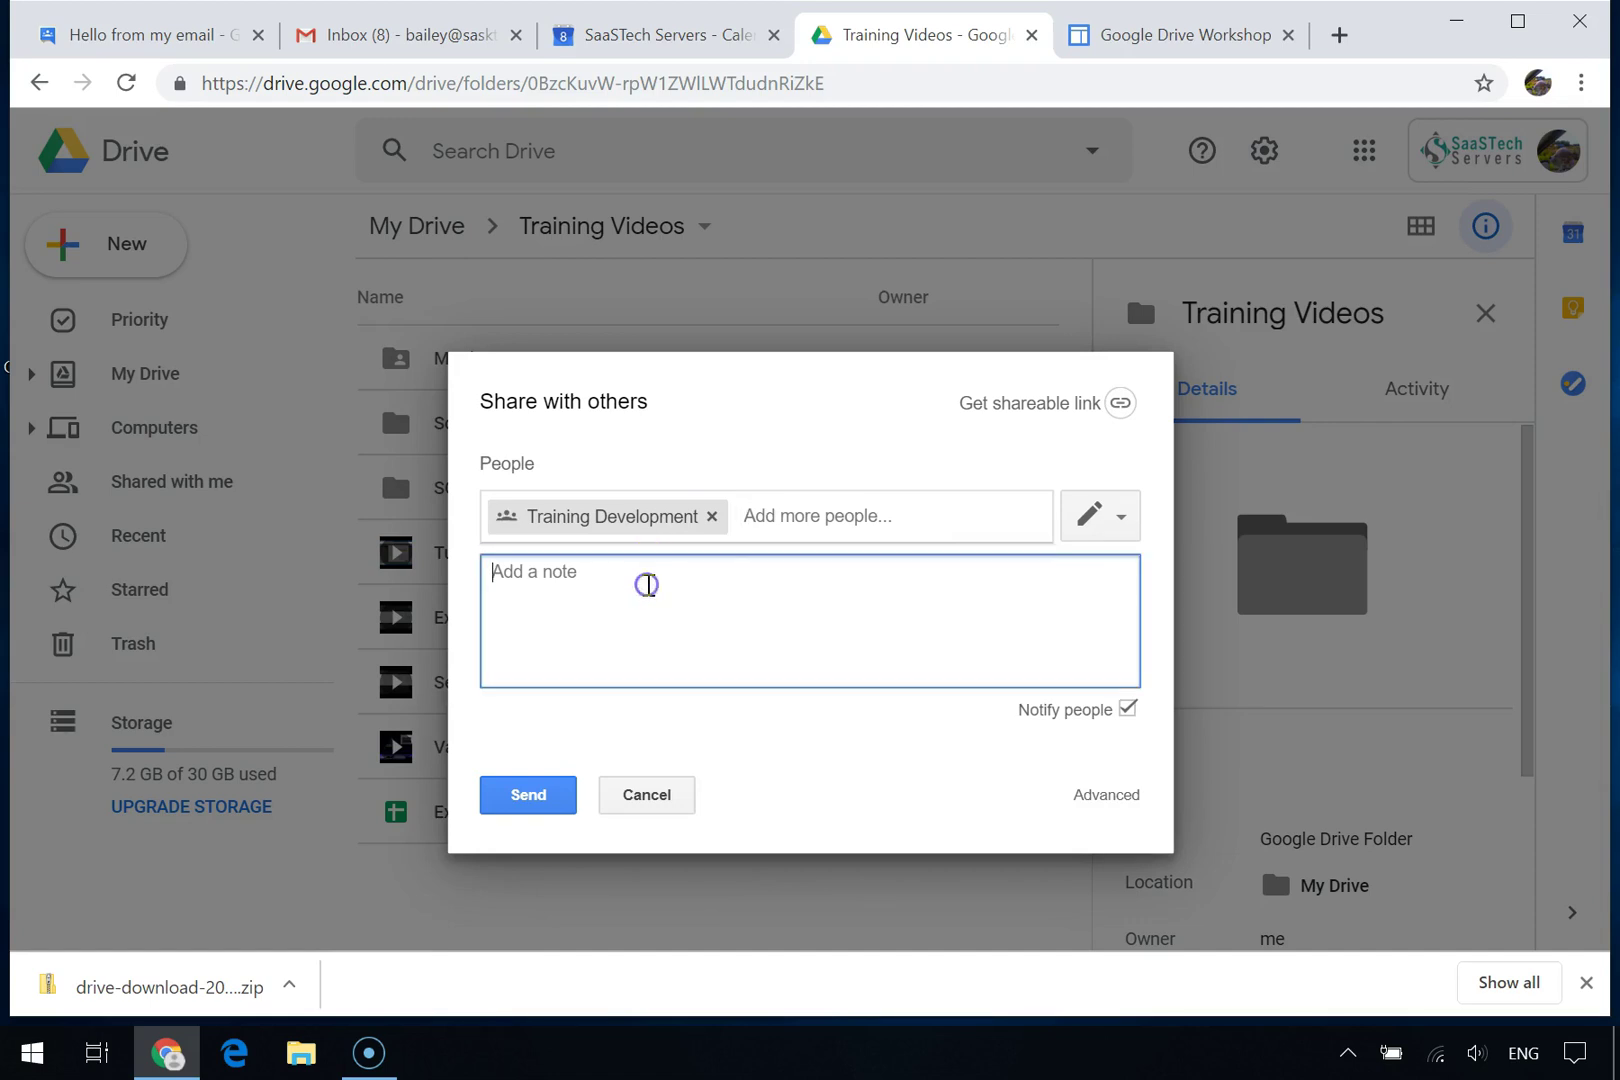
{"action": "type", "text": "Here are all the Trai"}
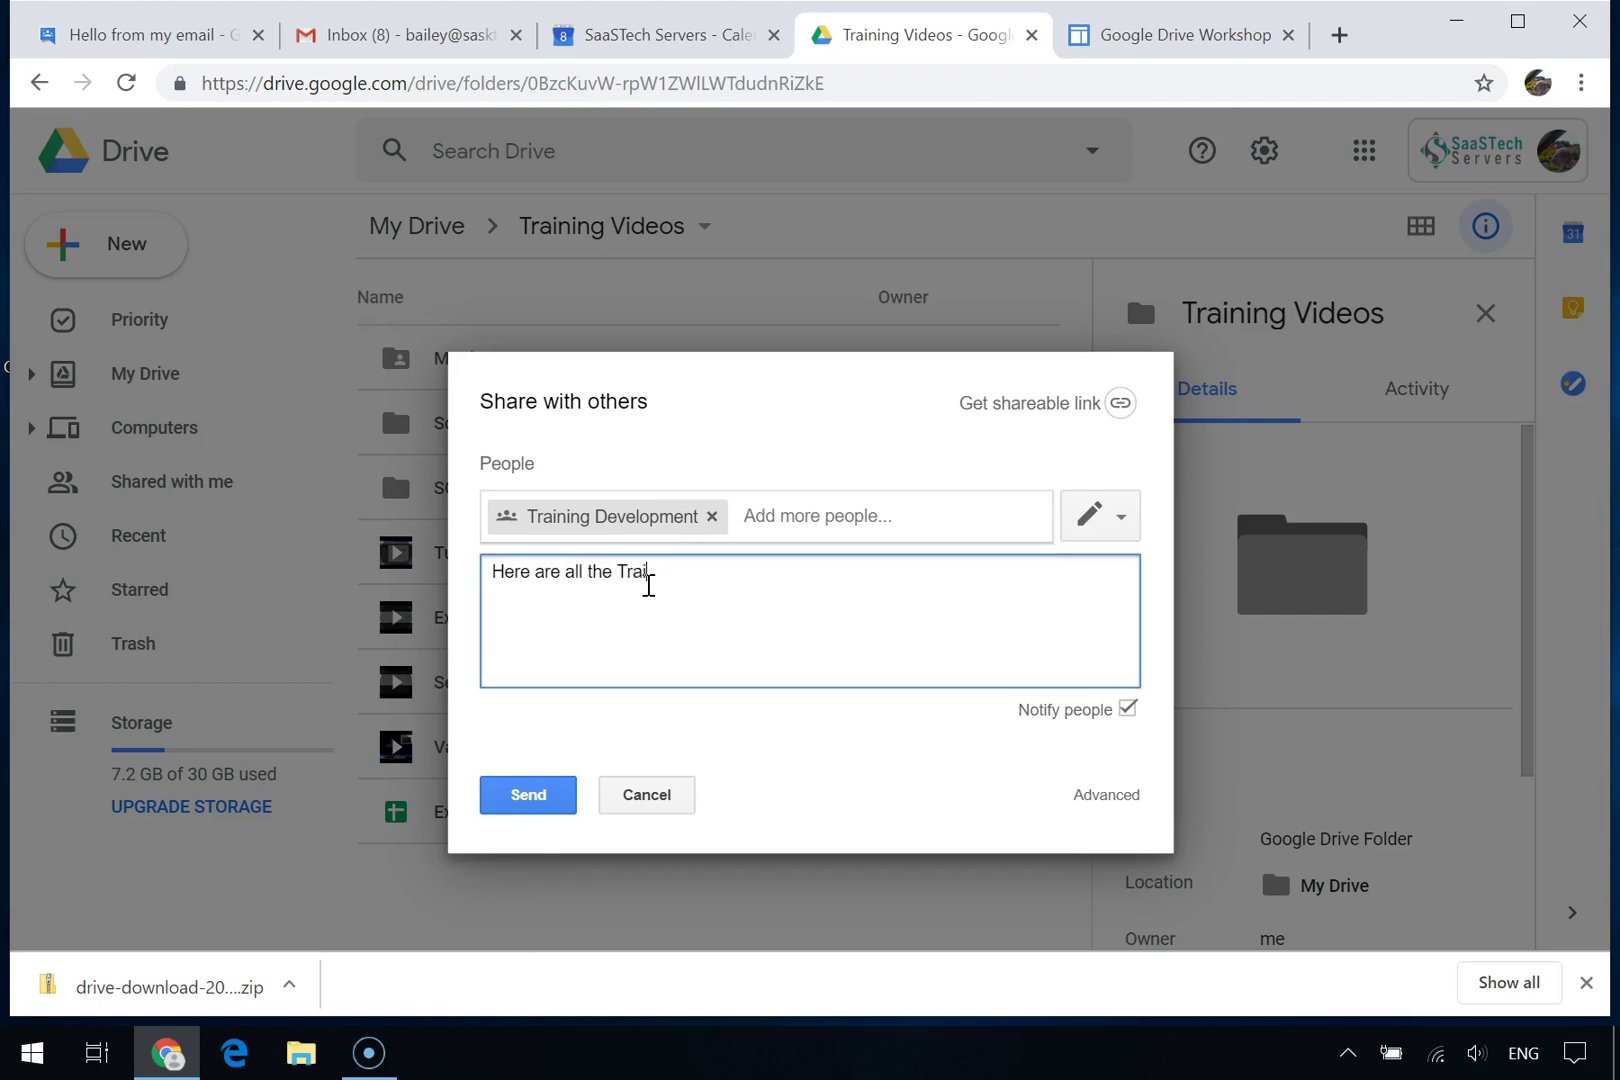
{"action": "type", "text": "ning Video Resources for SaaSTech"}
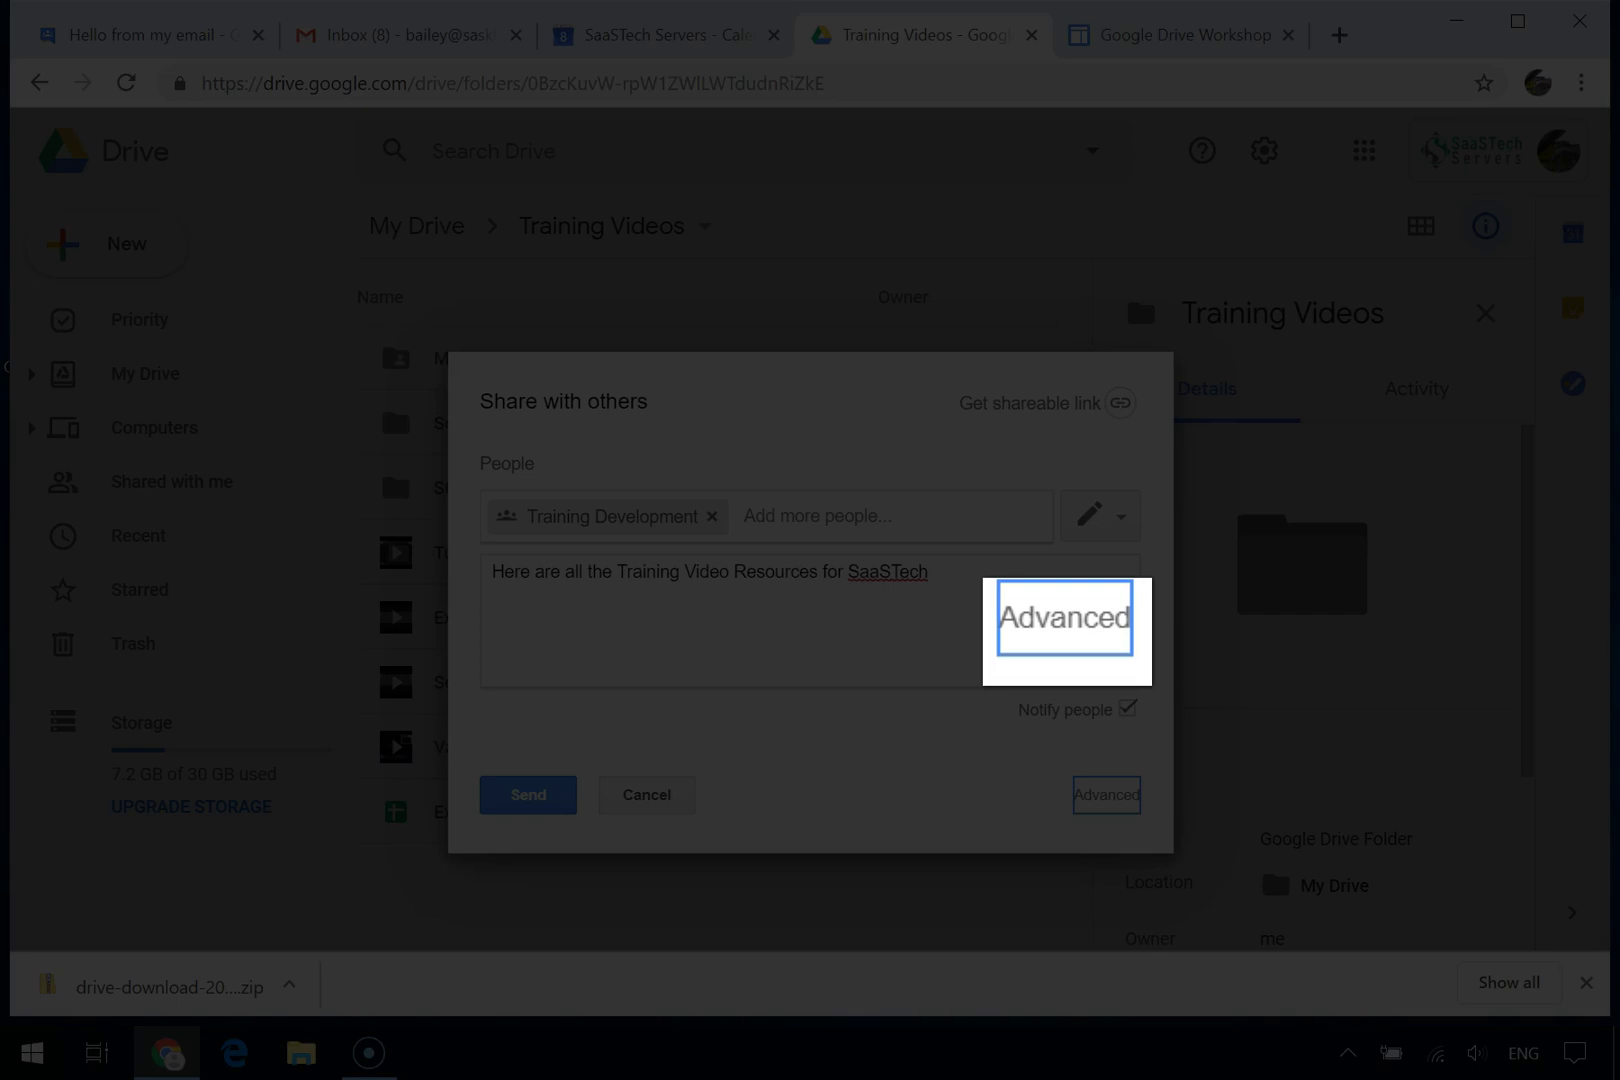
- In the advanced sharing settings, choose to send a copy to yourself, then send the invitation and close the settings
{"action": "left_click", "coordinate": [1106, 794]}
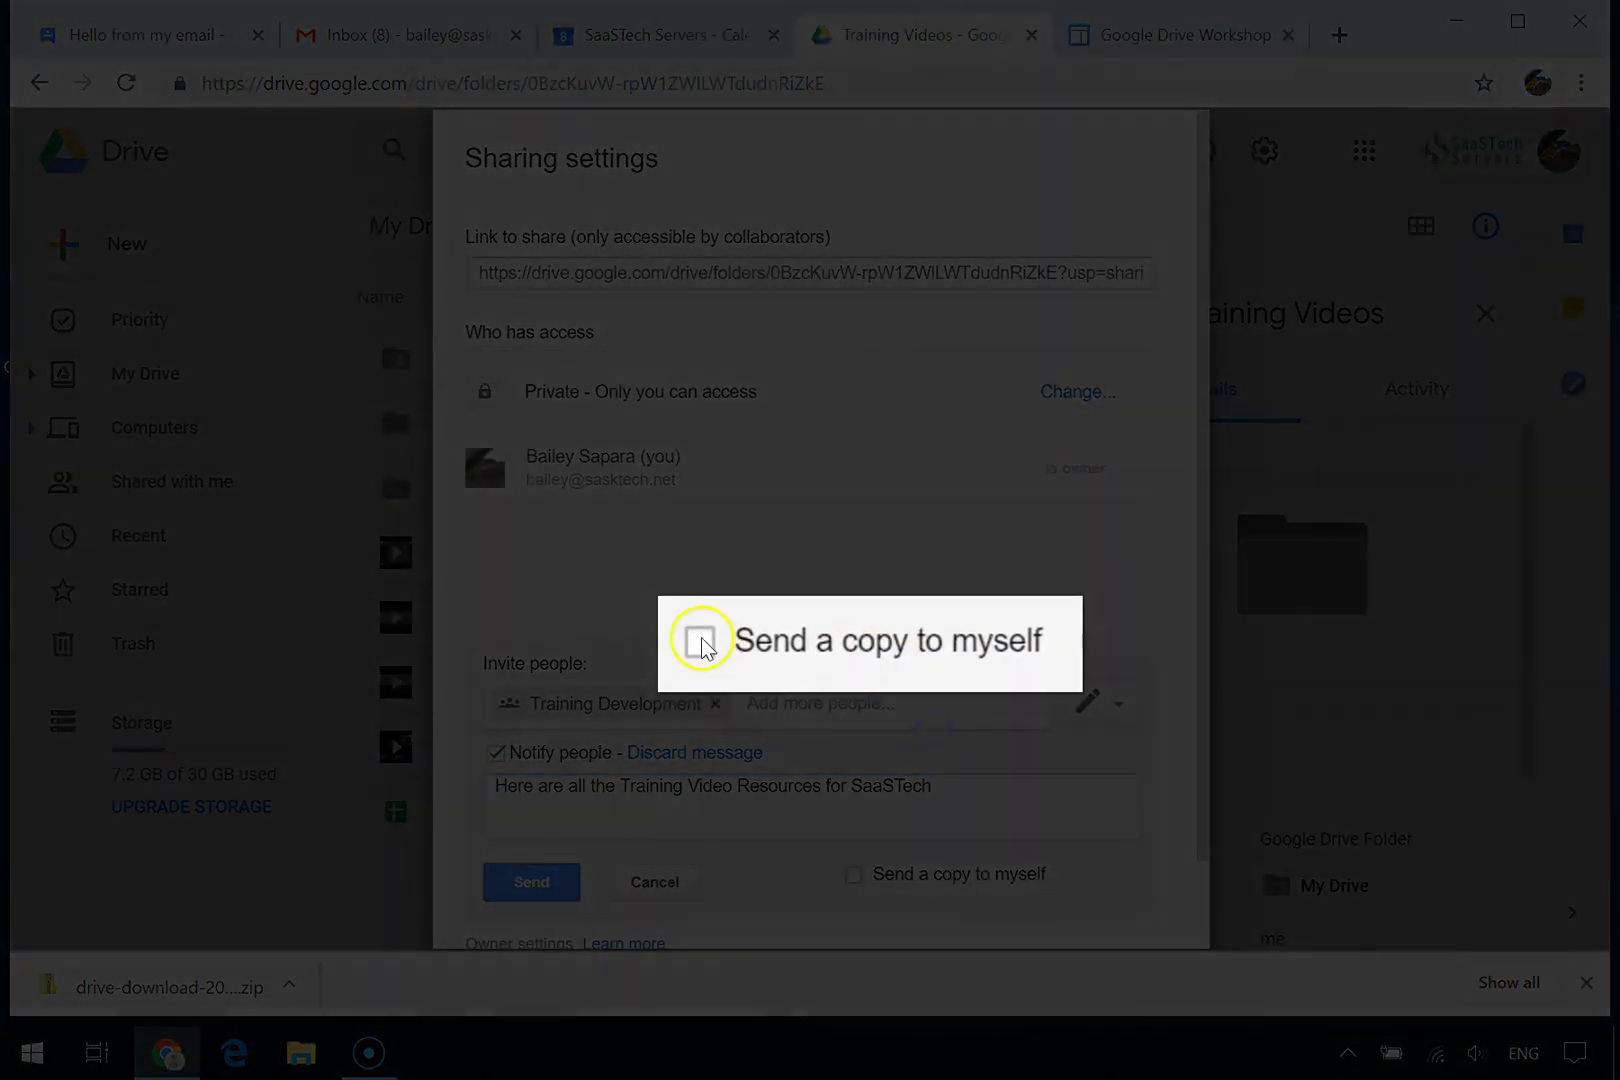
{"action": "left_click", "coordinate": [853, 874]}
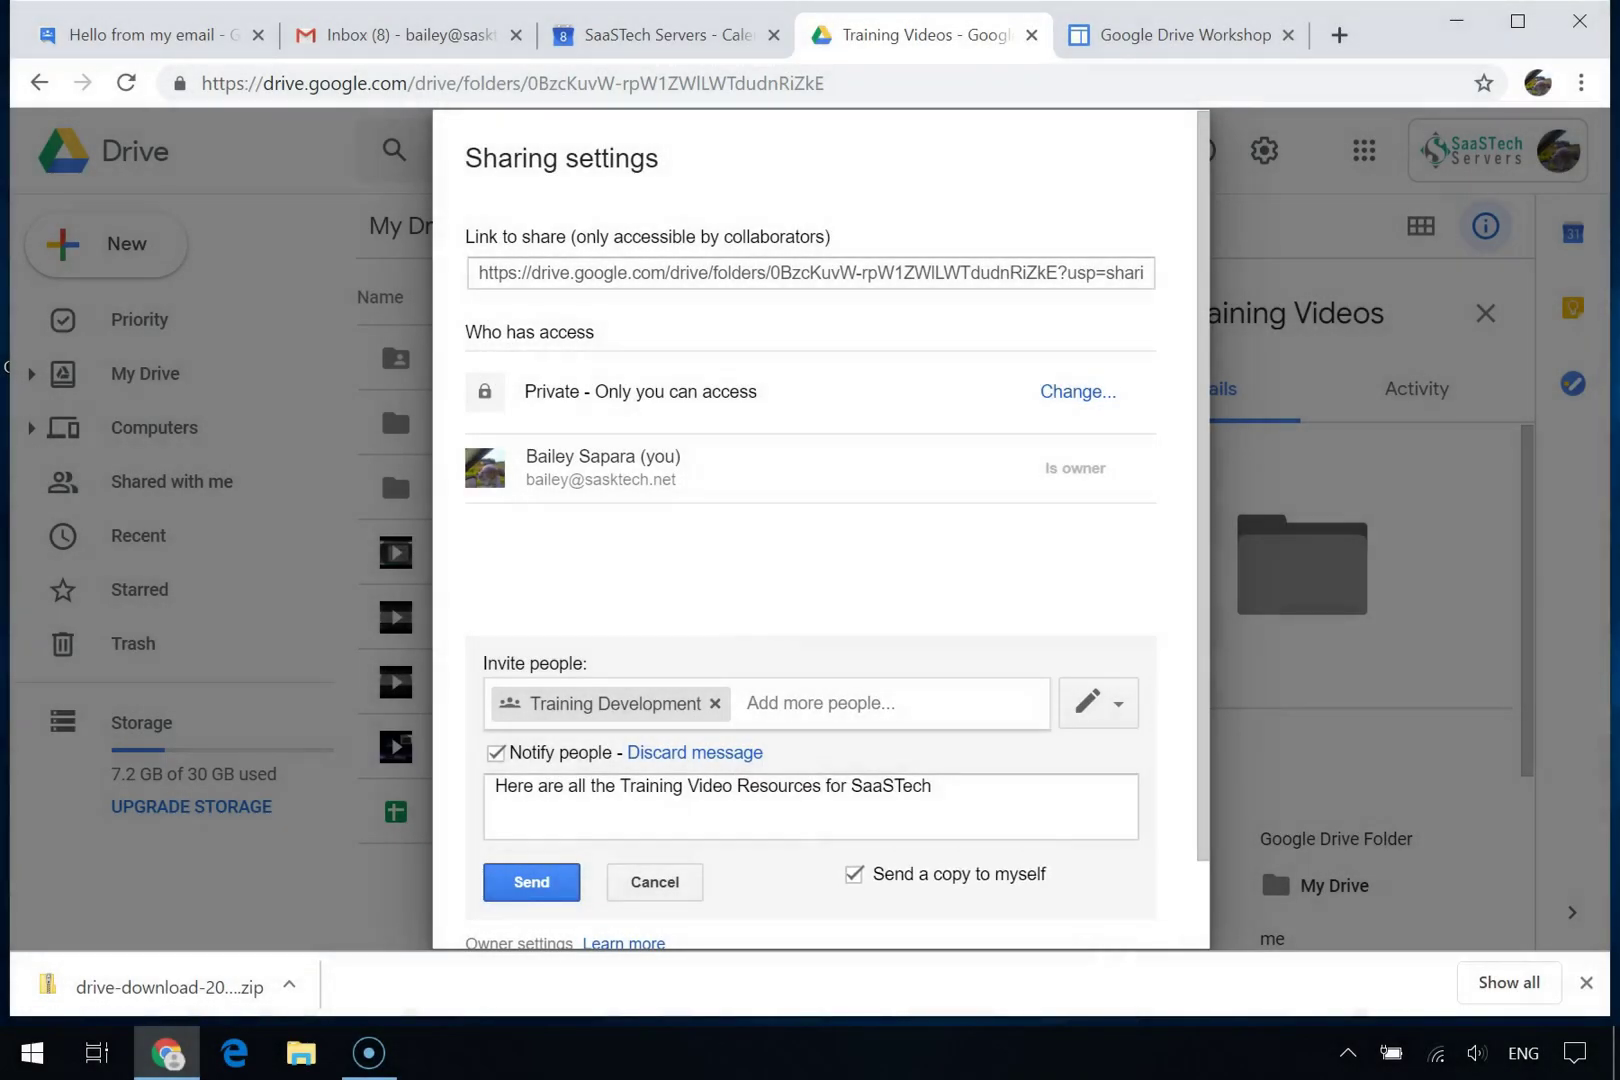
{"action": "left_click", "coordinate": [531, 881]}
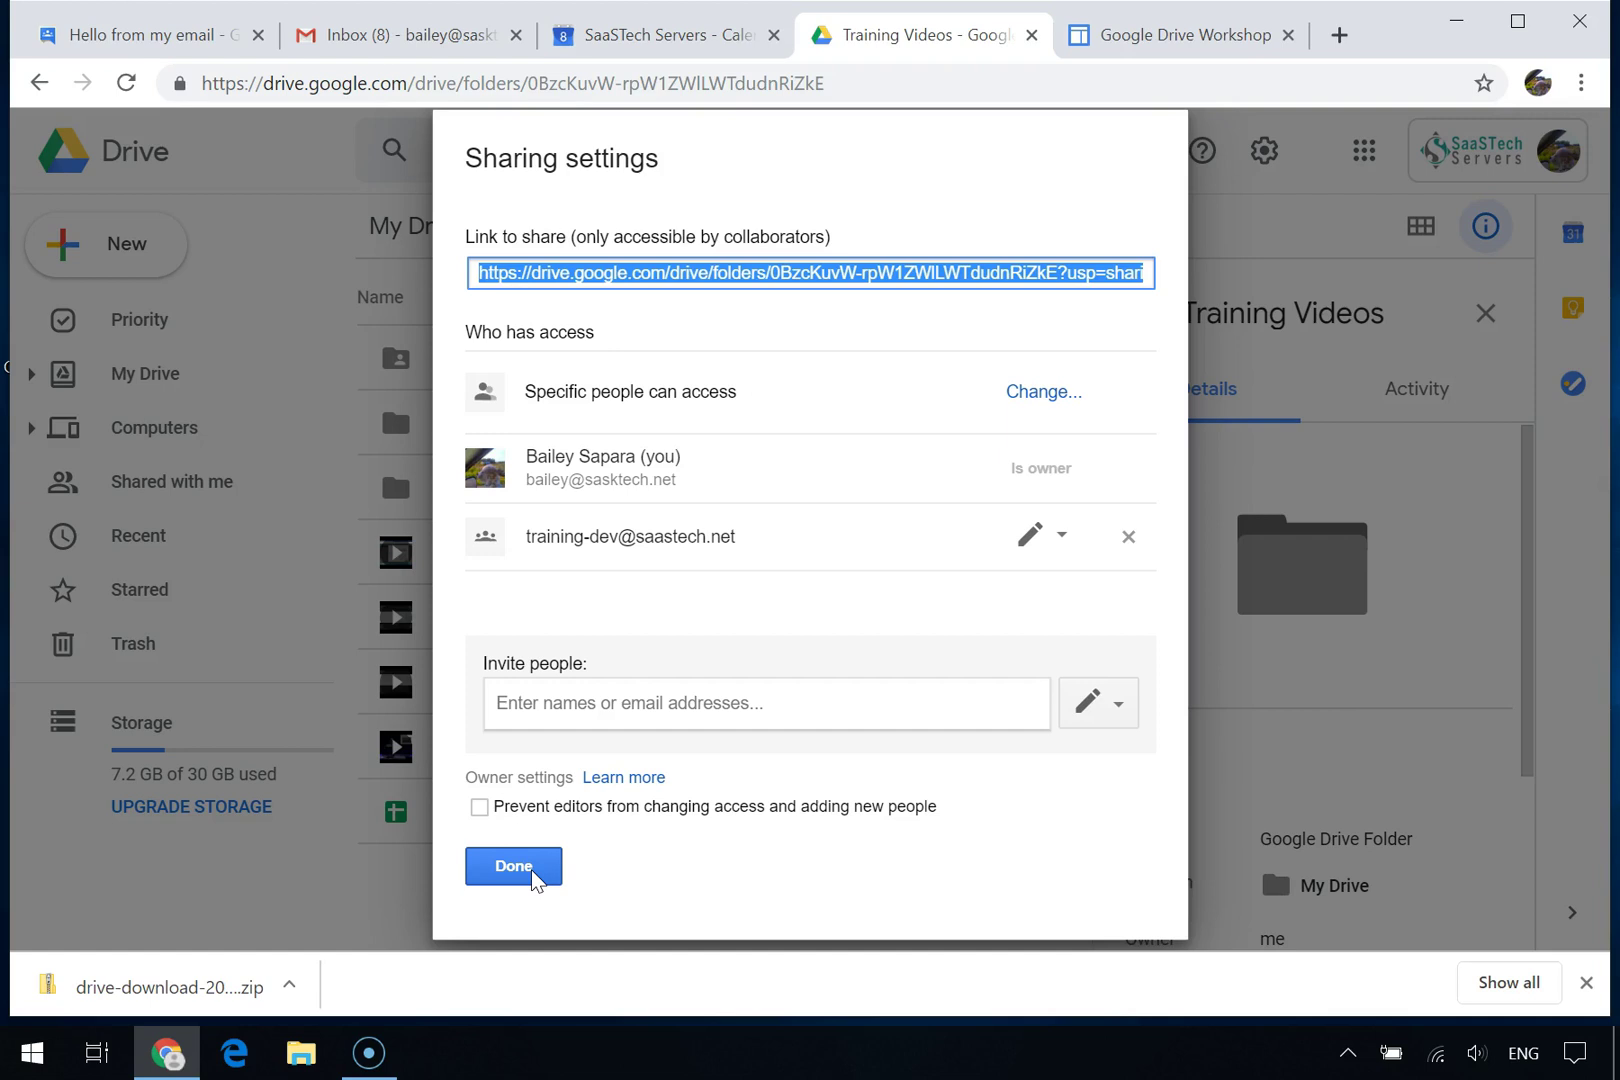
{"action": "left_click", "coordinate": [532, 869]}
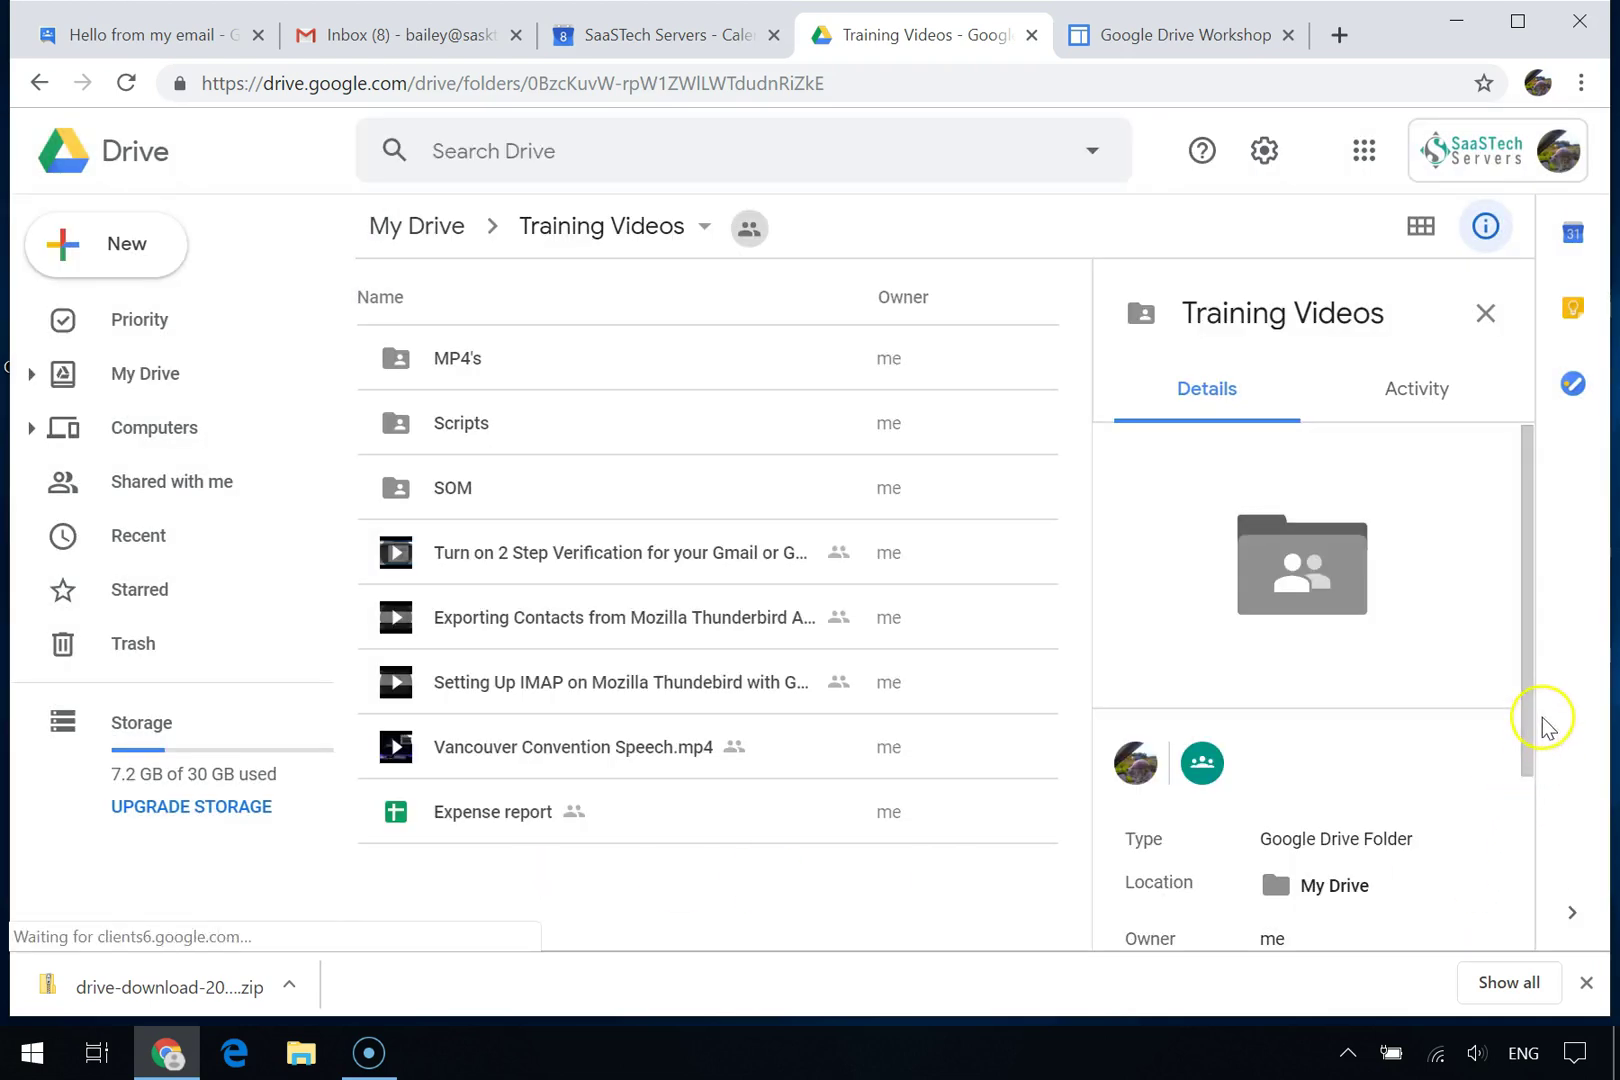
- Check the Training Videos folder's details and the SOM subfolder's sharing activity, and dismiss the browser's downloads bar
{"action": "left_click_drag", "start_coordinate": [1525, 710], "coordinate": [1508, 855]}
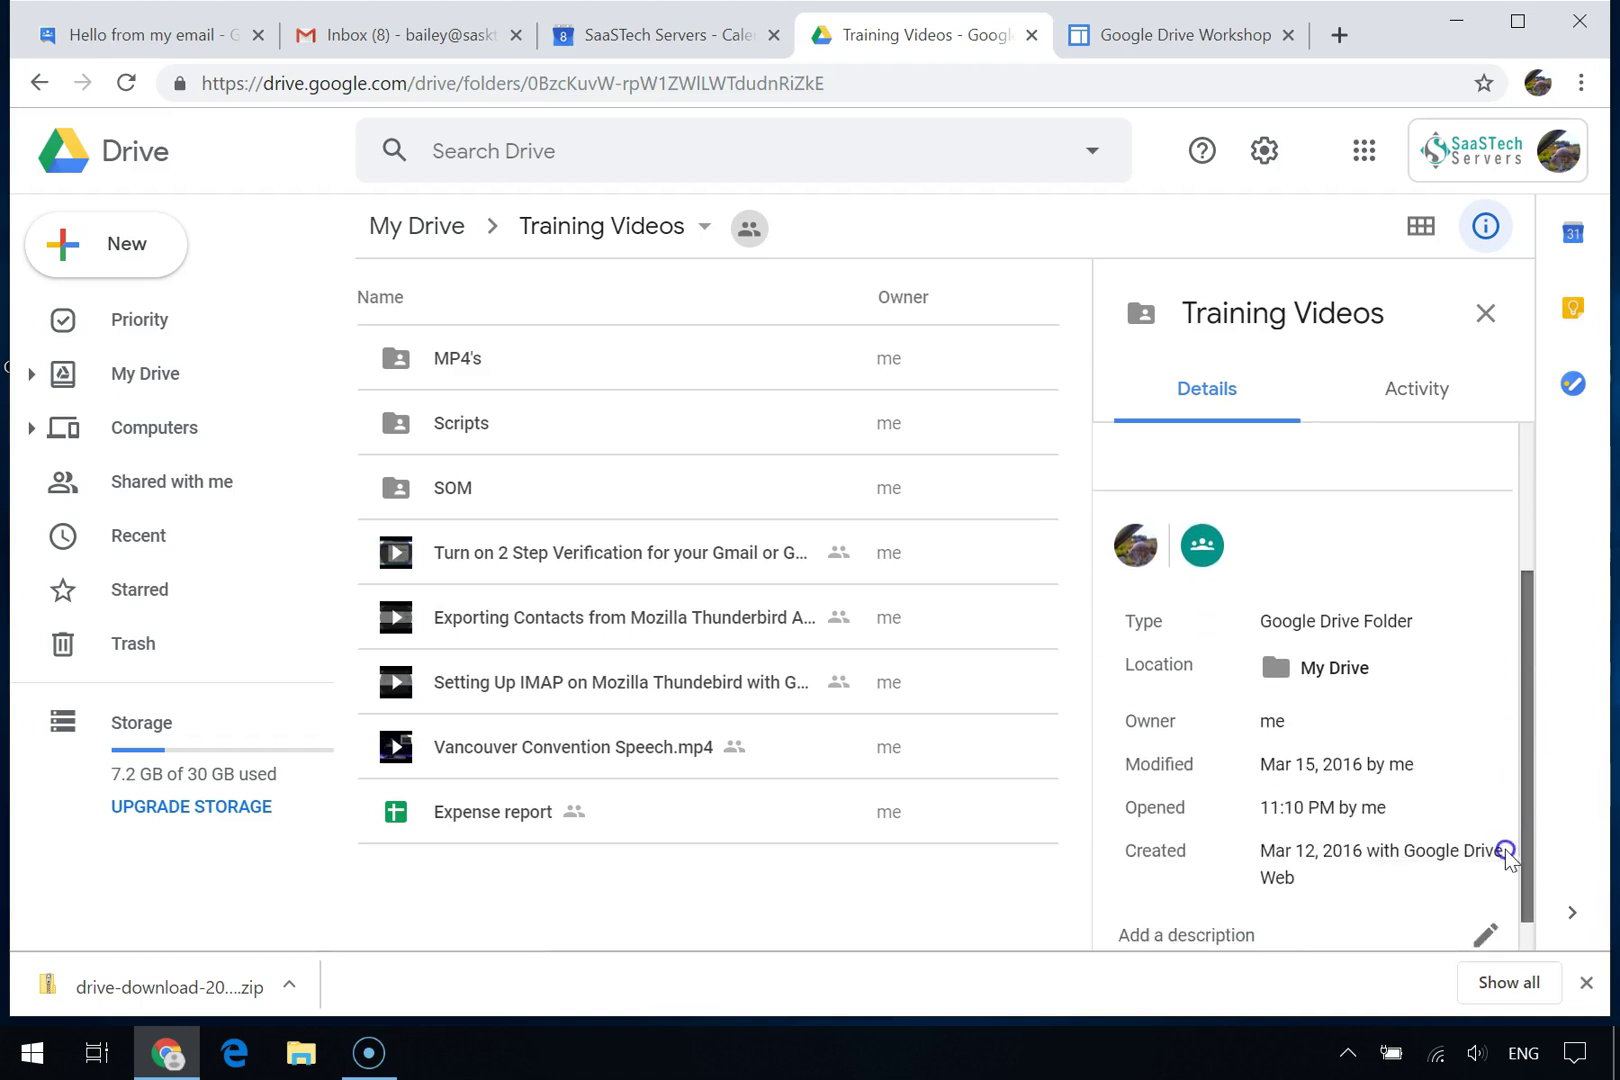
{"action": "left_click", "coordinate": [452, 492]}
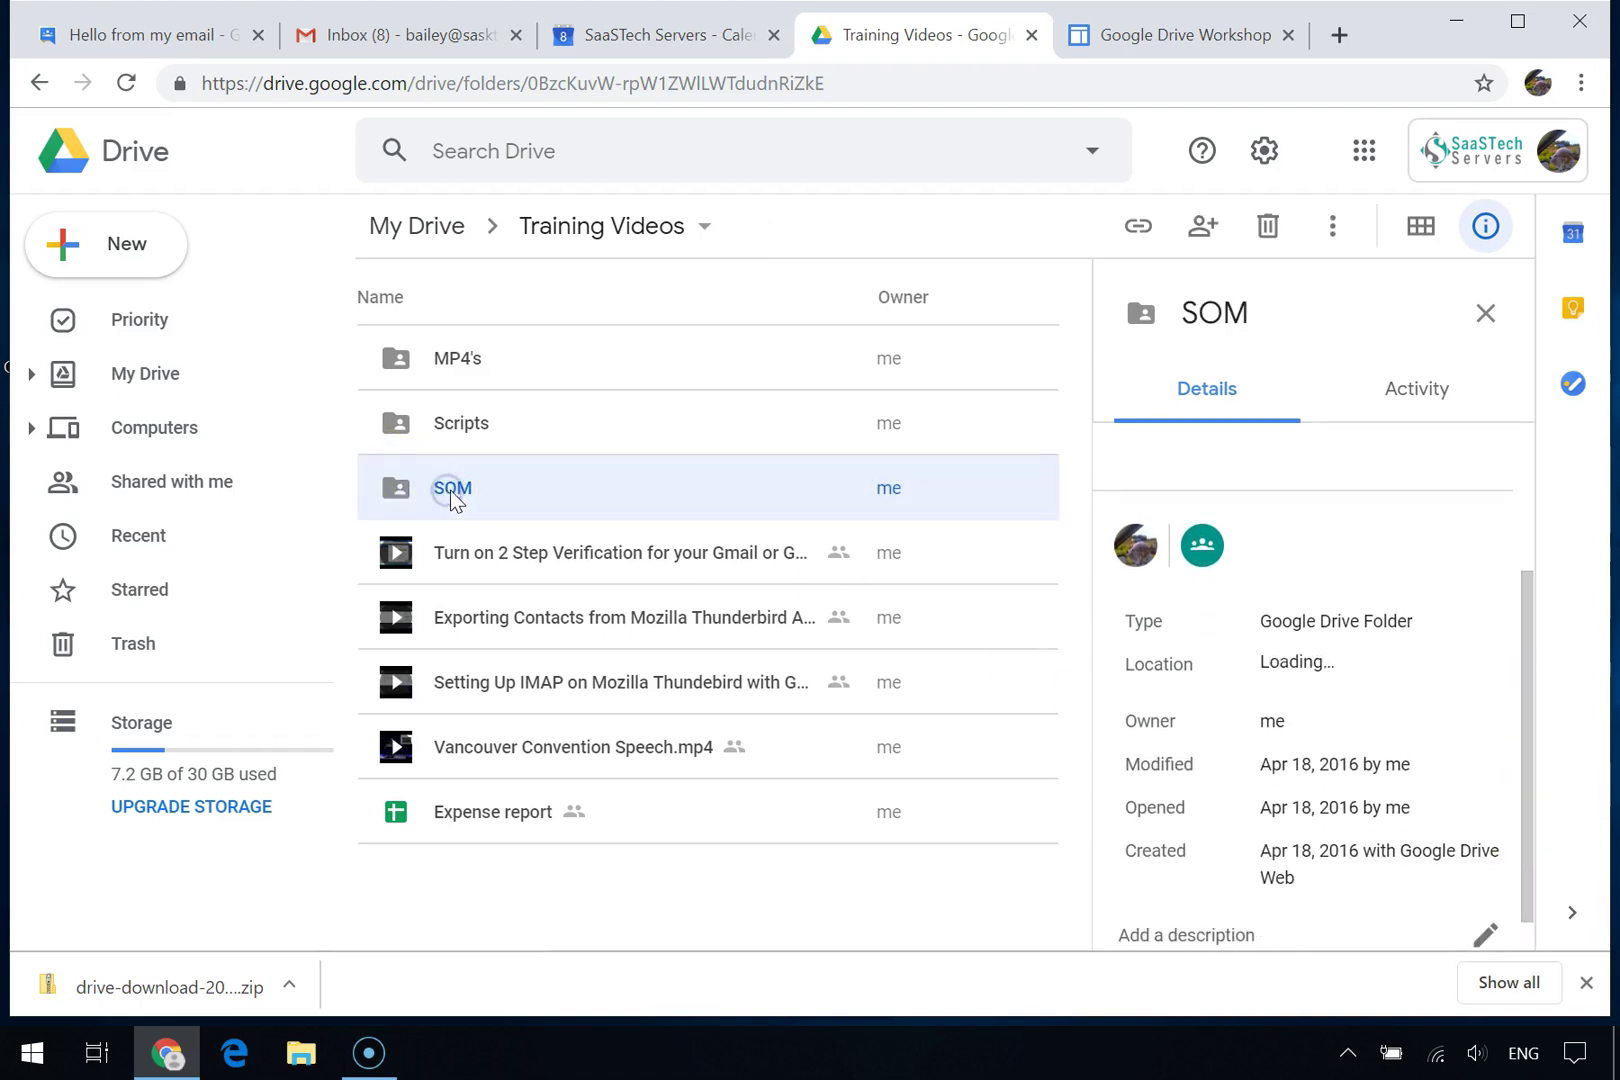
{"action": "left_click", "coordinate": [1418, 393]}
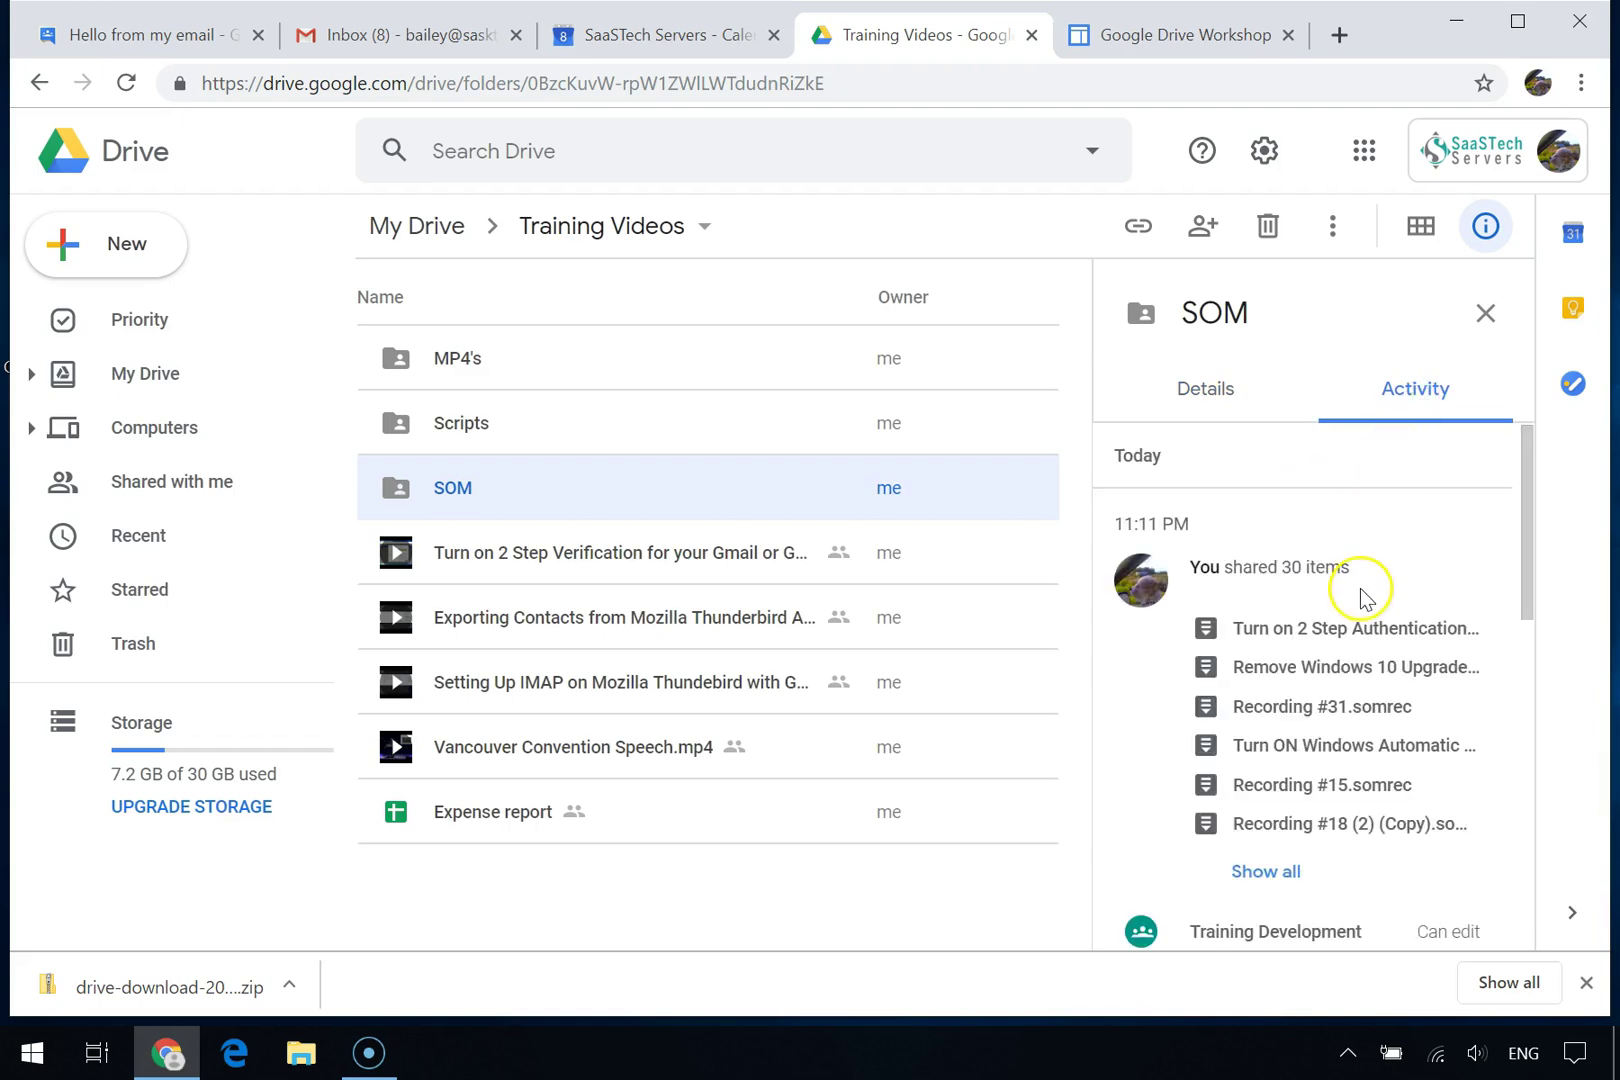
{"action": "scroll", "coordinate": [1276, 879], "scroll_direction": "down", "scroll_amount": 1}
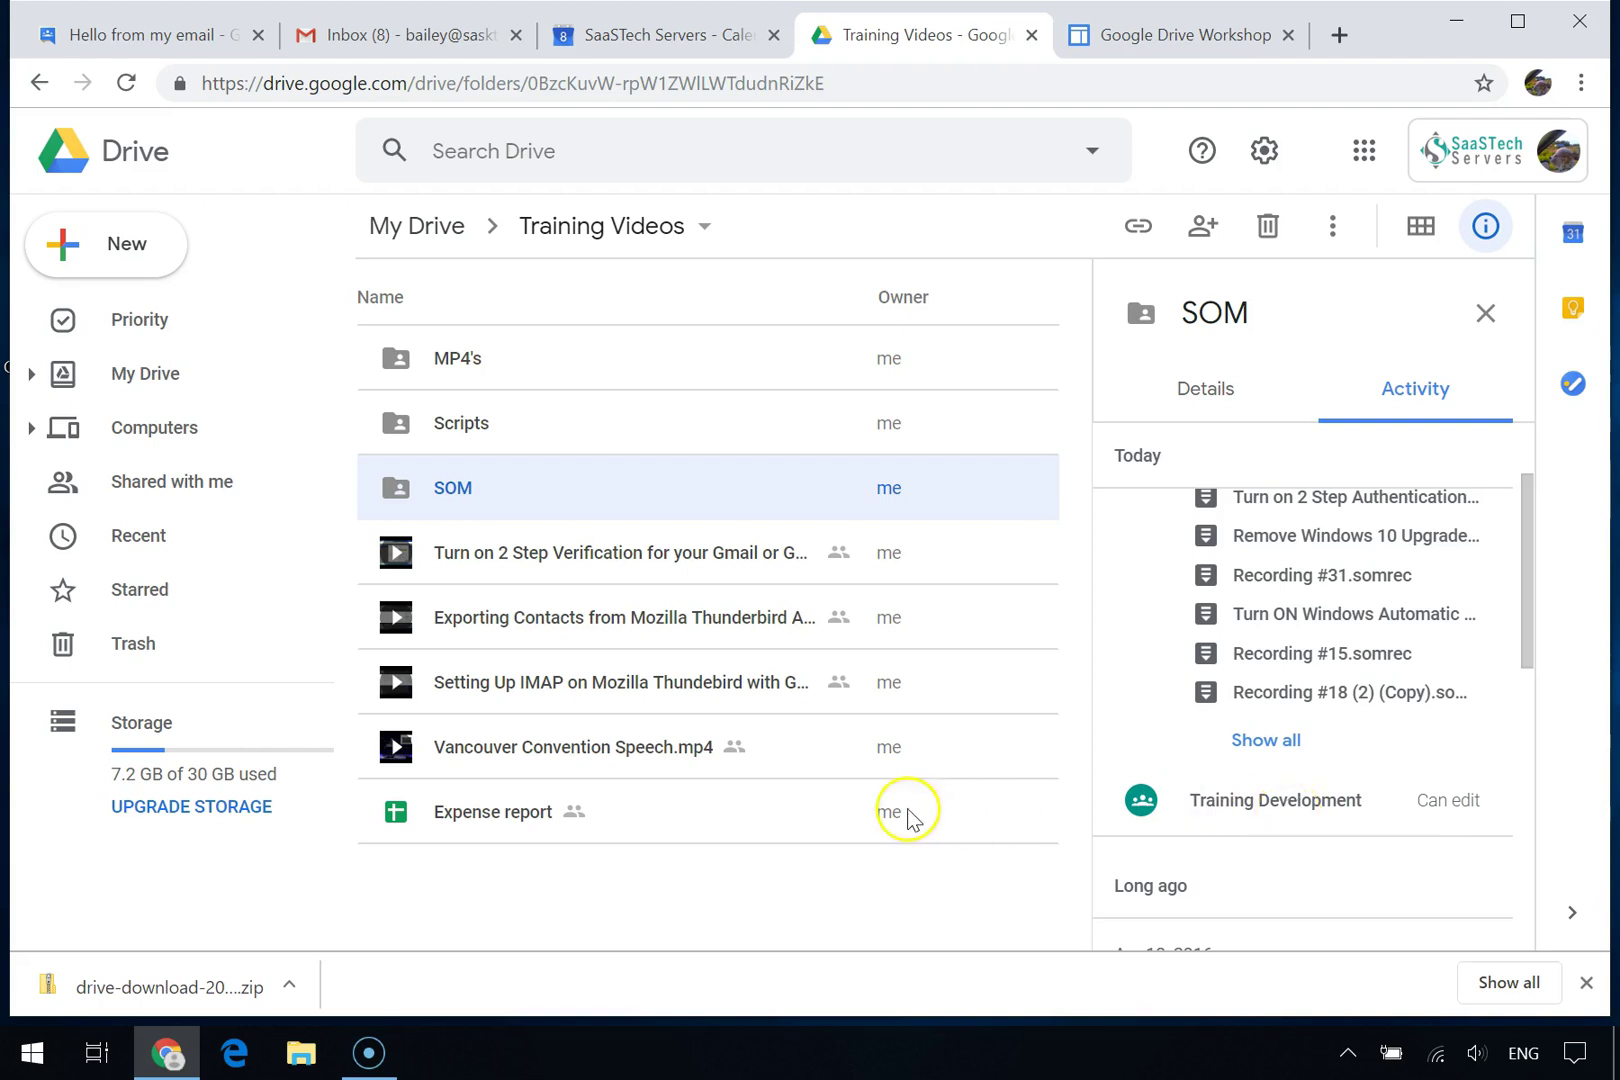
{"action": "left_click", "coordinate": [1585, 982]}
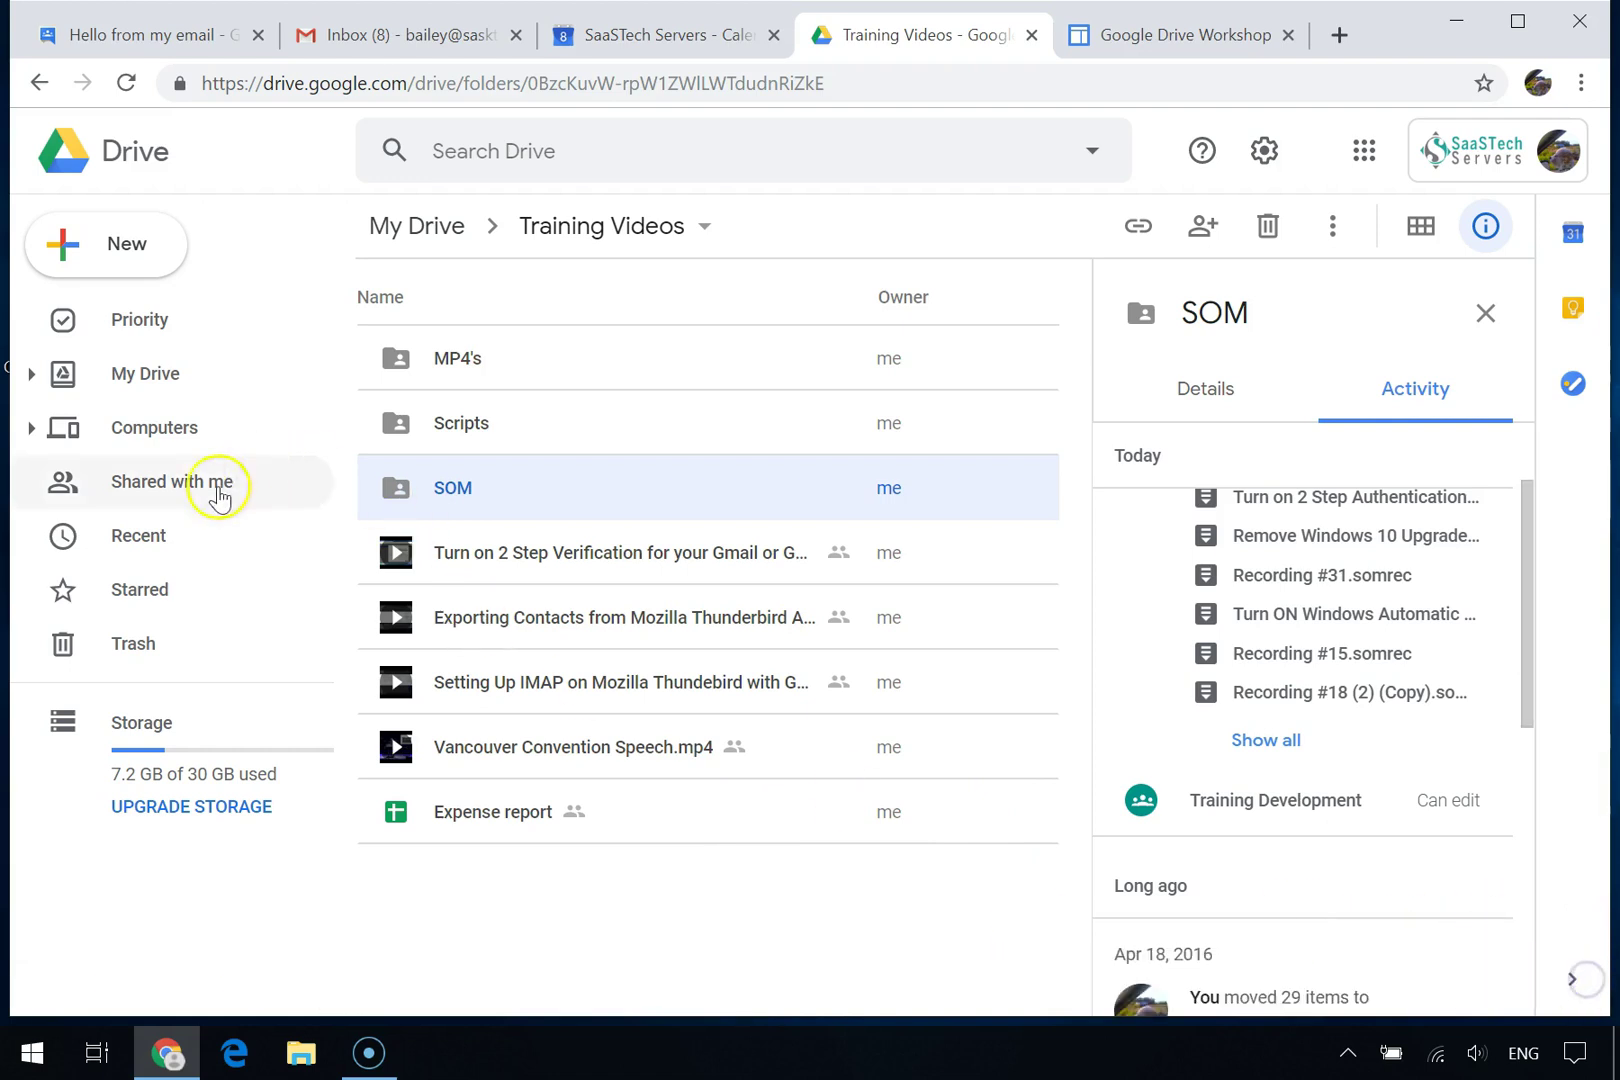